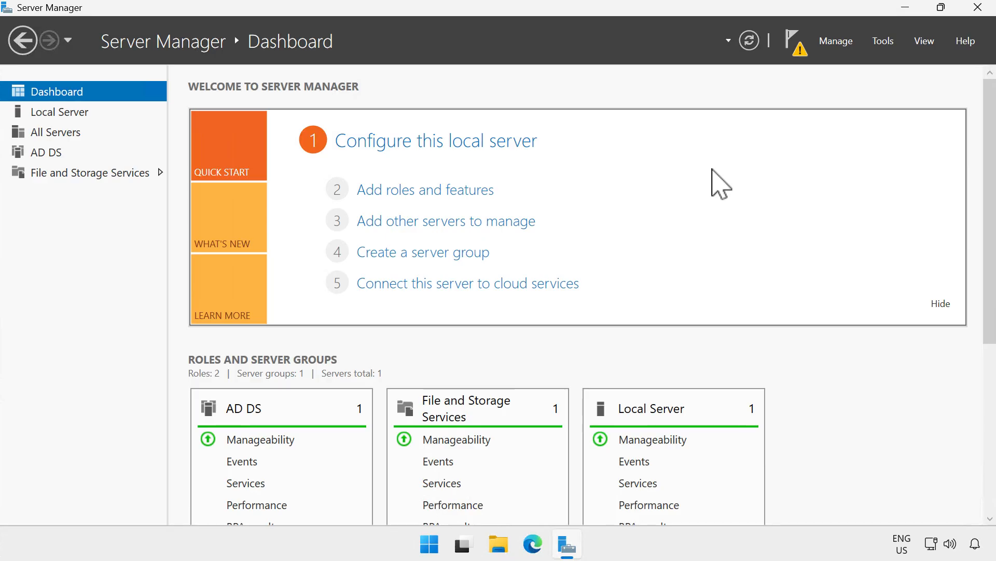
Start promoting this server to a domain controller in the existing tailwindtraders.internal domain, keeping the current user's credentials
click(800, 48)
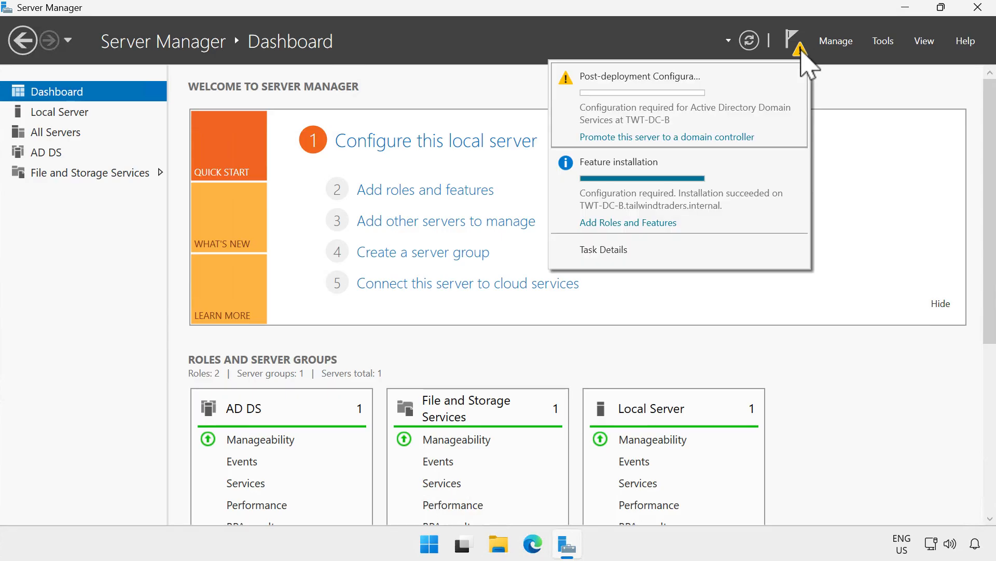
click(737, 138)
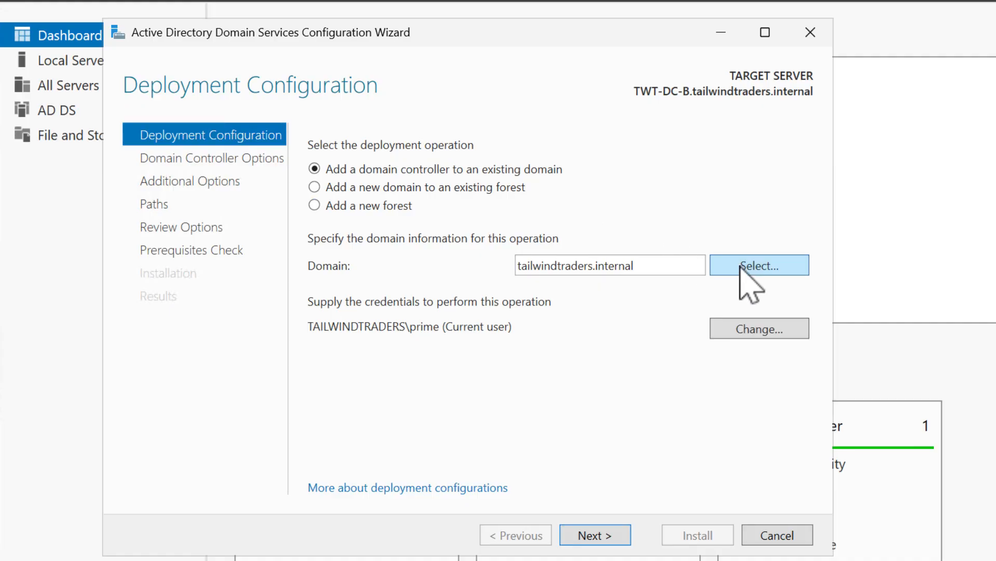
click(741, 334)
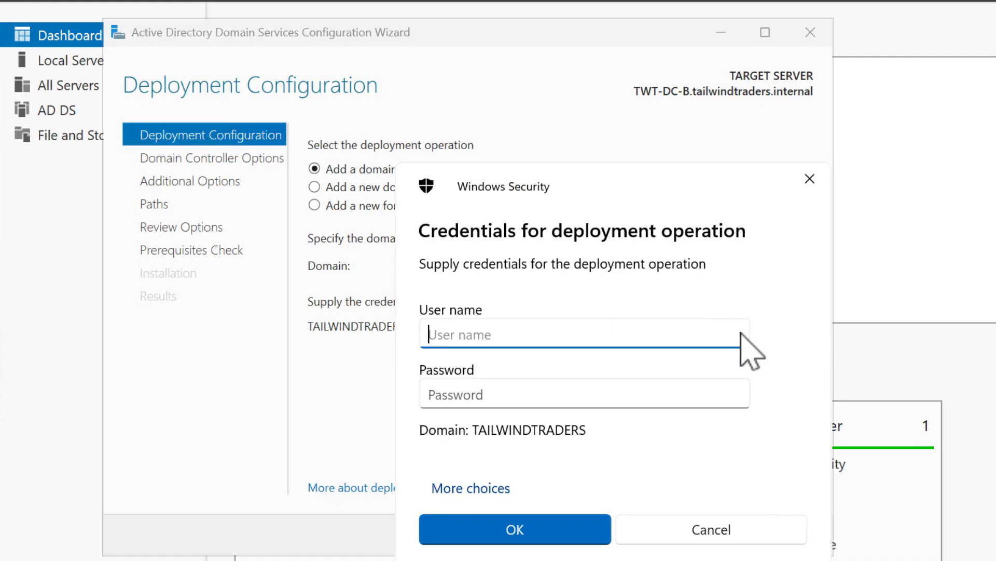
click(739, 530)
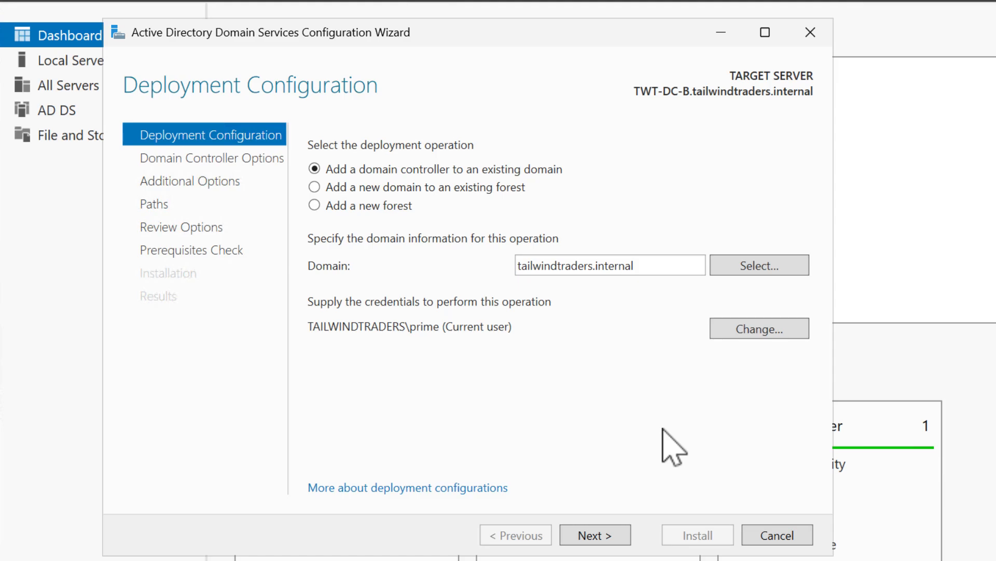
click(609, 530)
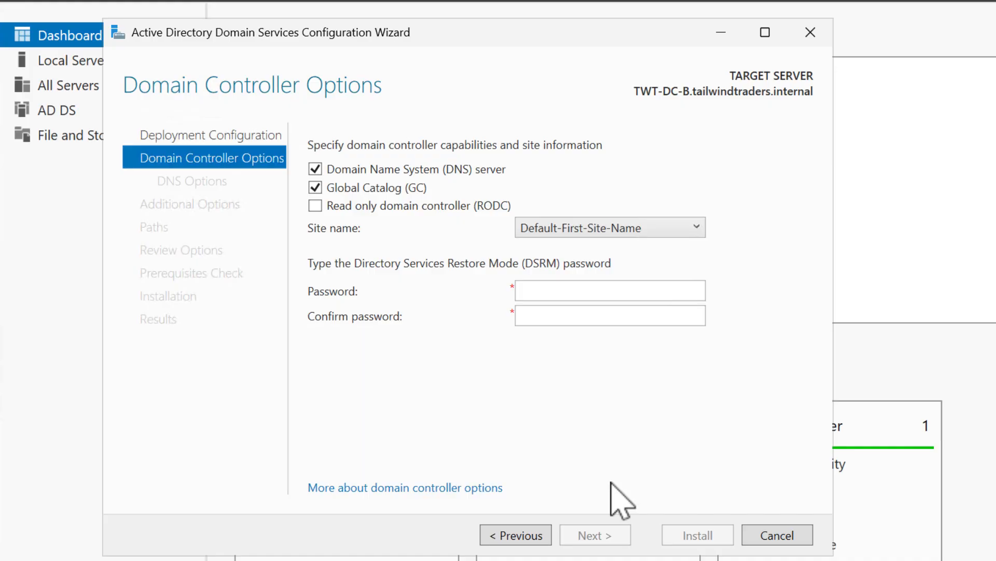
Keep the site Default-First-Site-Name with DNS server and Global Catalog enabled, and enter and confirm the DSRM password
click(697, 227)
click(697, 228)
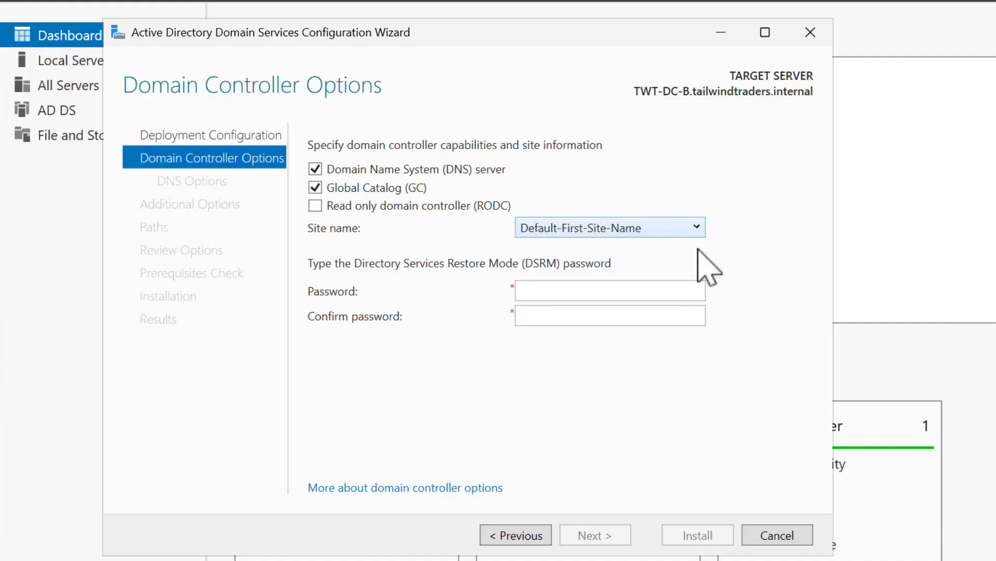
click(687, 297)
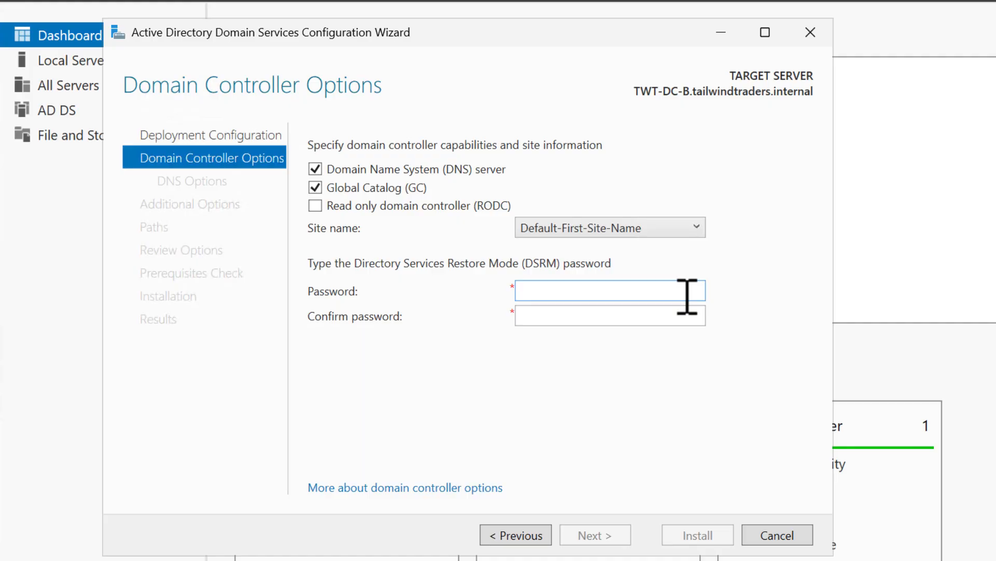
text(Pa55w.rdPa55w.rd)
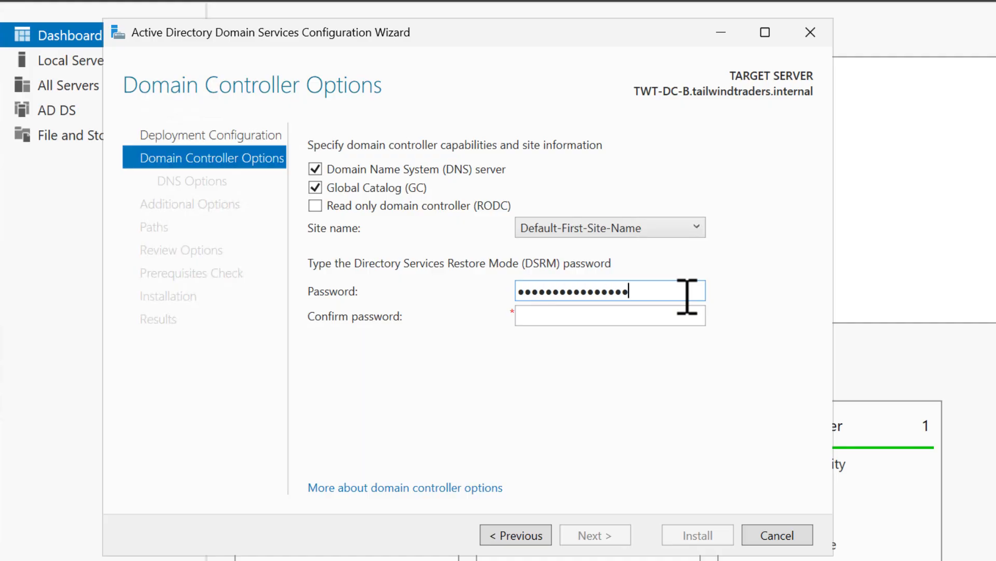
text(!!)
click(679, 315)
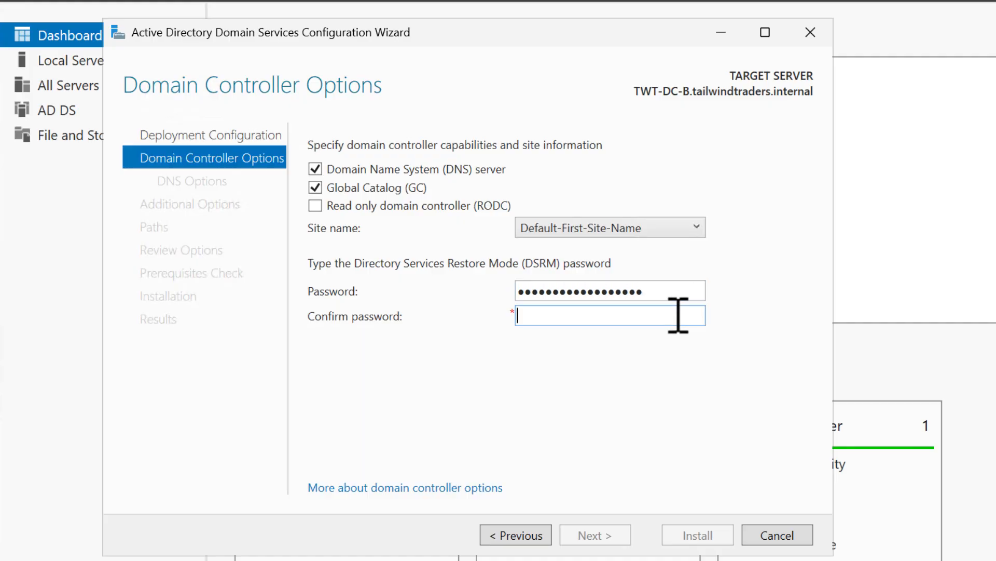
text(Pa55w.rdPa55w.rd!!)
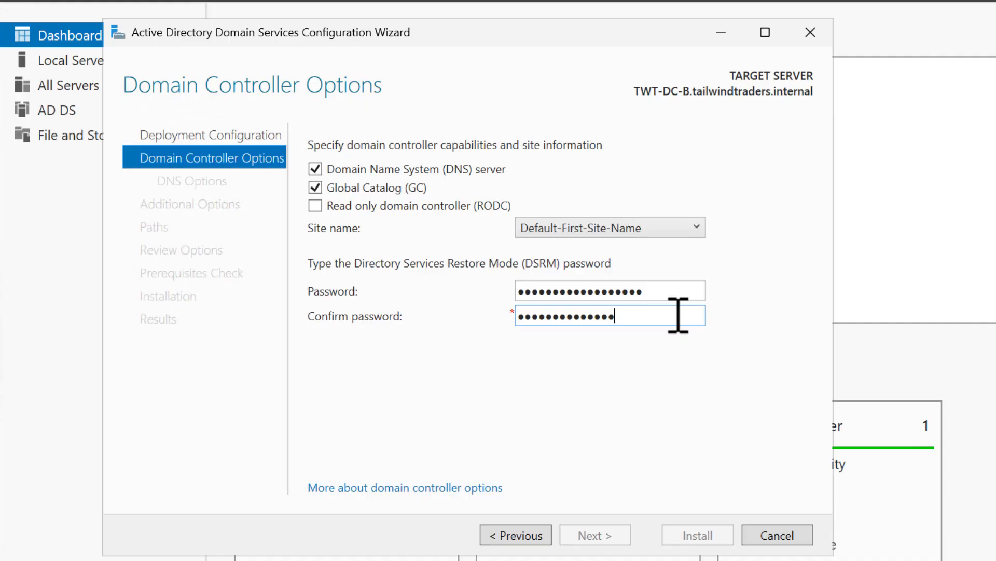
click(681, 407)
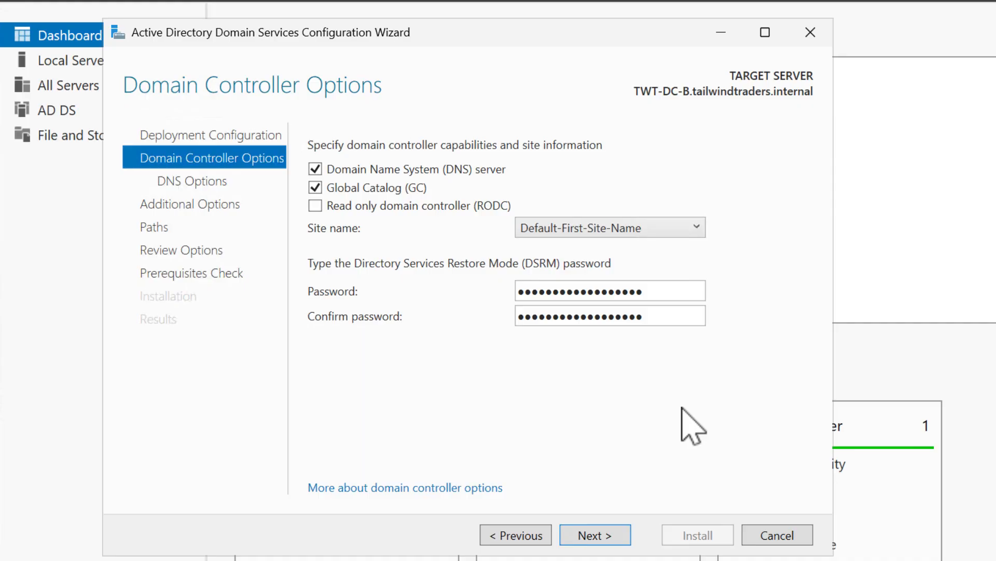
click(604, 530)
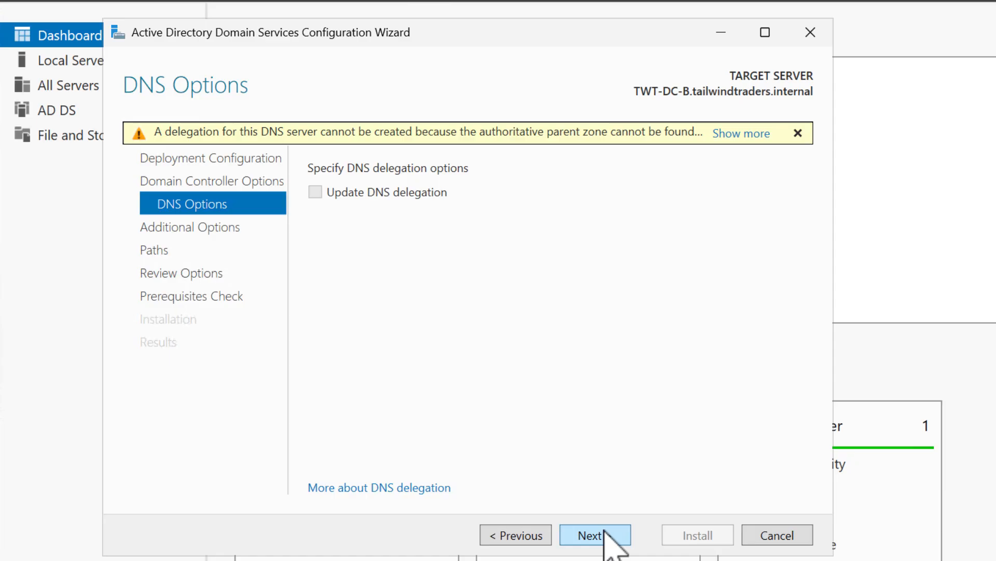
Skip DNS delegation, set replication from TWT-DC-A.tailwindtraders.internal, and accept the default database, log files and SYSVOL folders
click(603, 534)
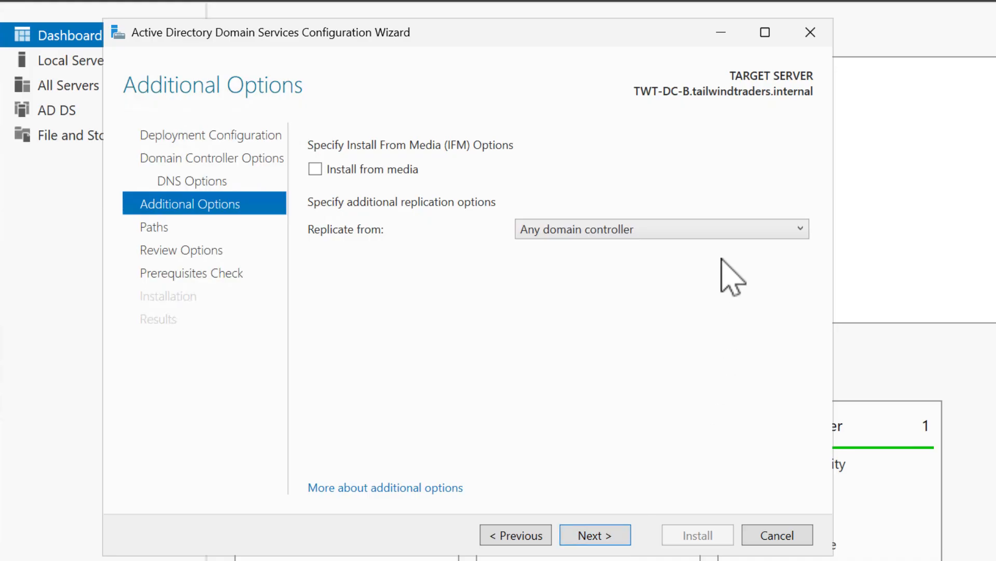
click(728, 232)
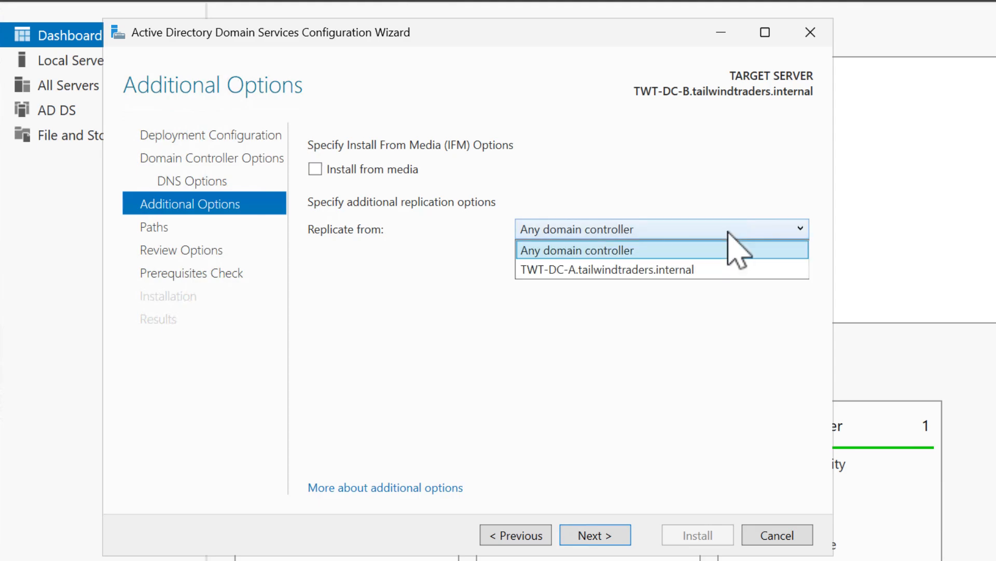
click(725, 269)
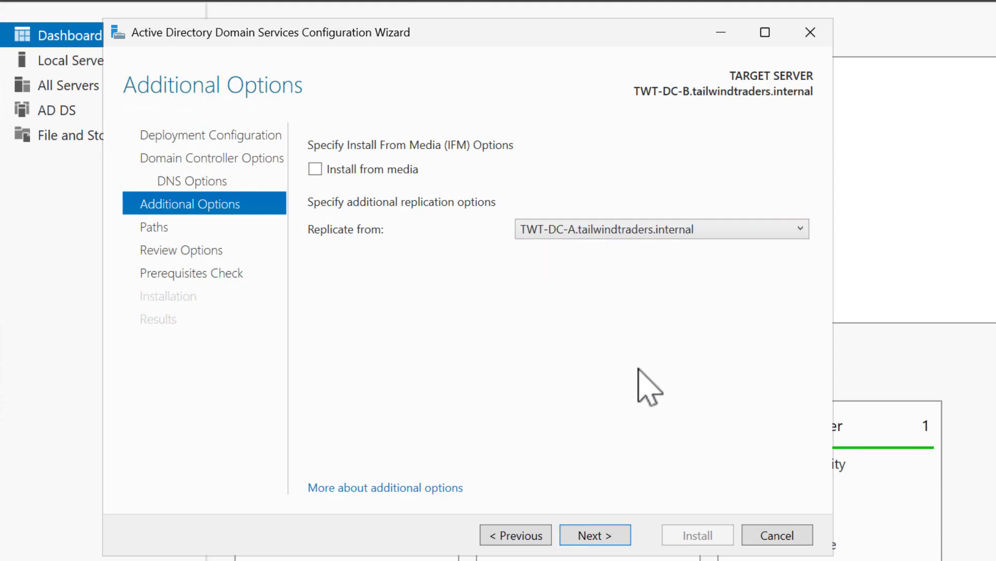
click(603, 535)
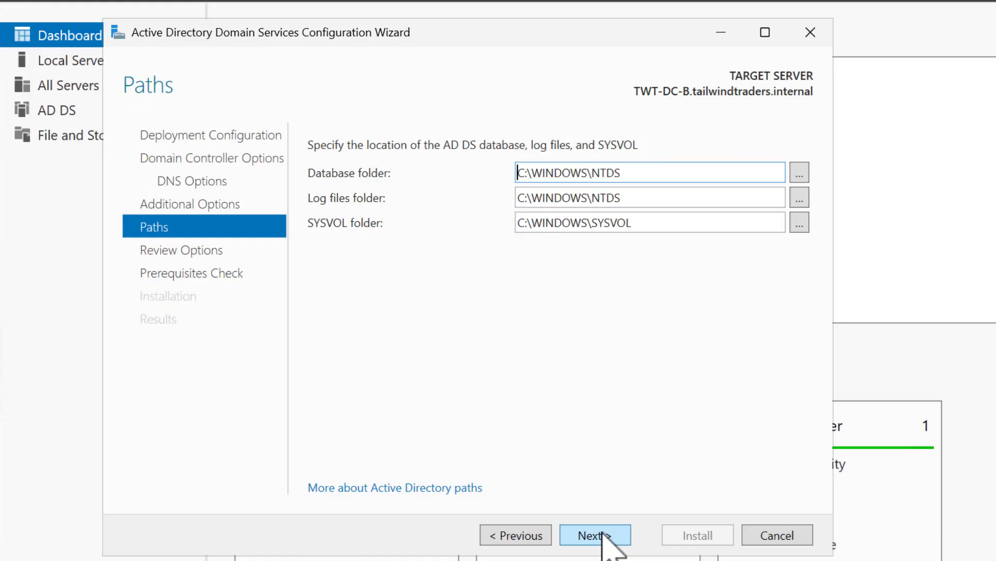
click(603, 535)
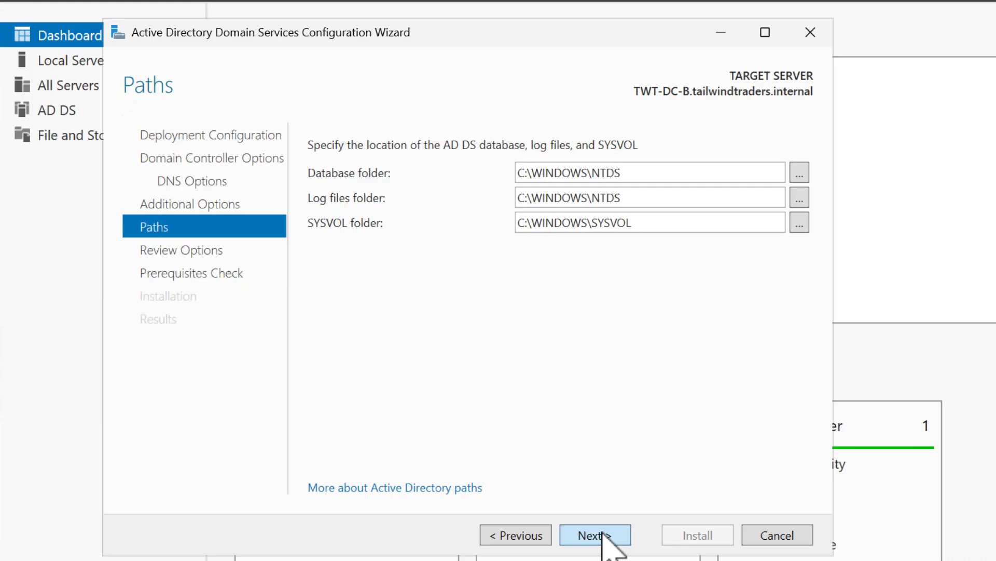
click(607, 539)
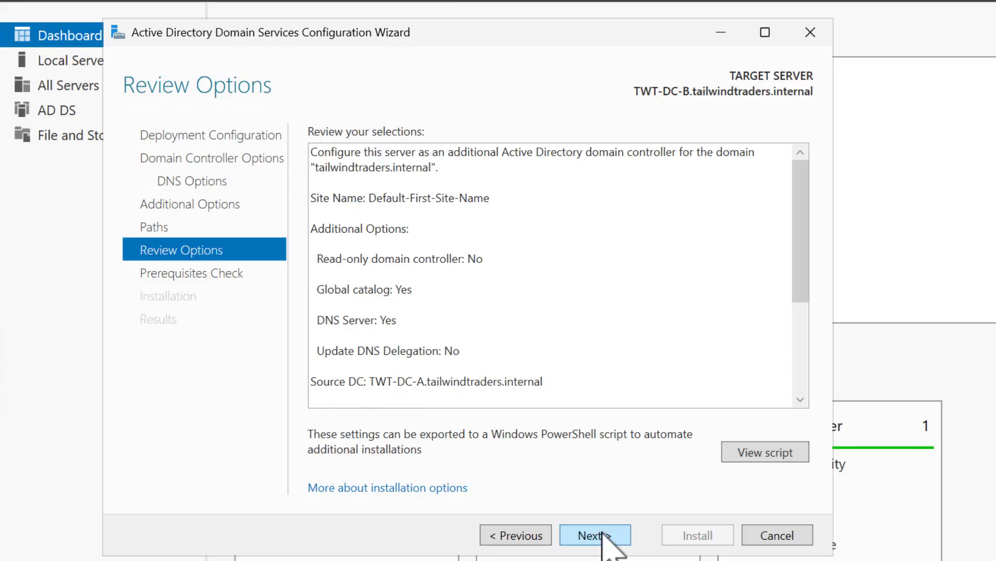
Review the DNS server entries in the selections summary and proceed to the prerequisites check
triple_click(432, 325)
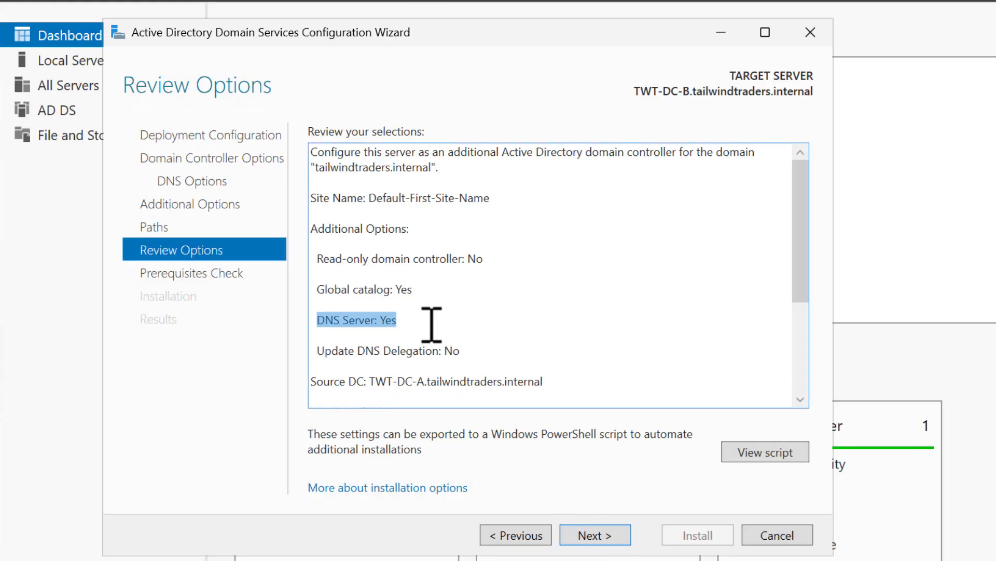
click(453, 324)
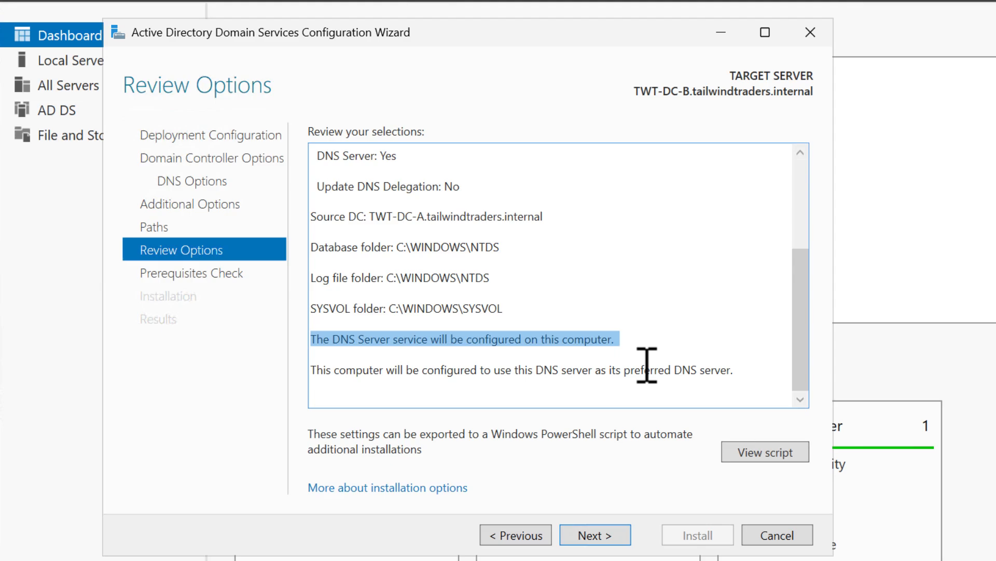
click(647, 365)
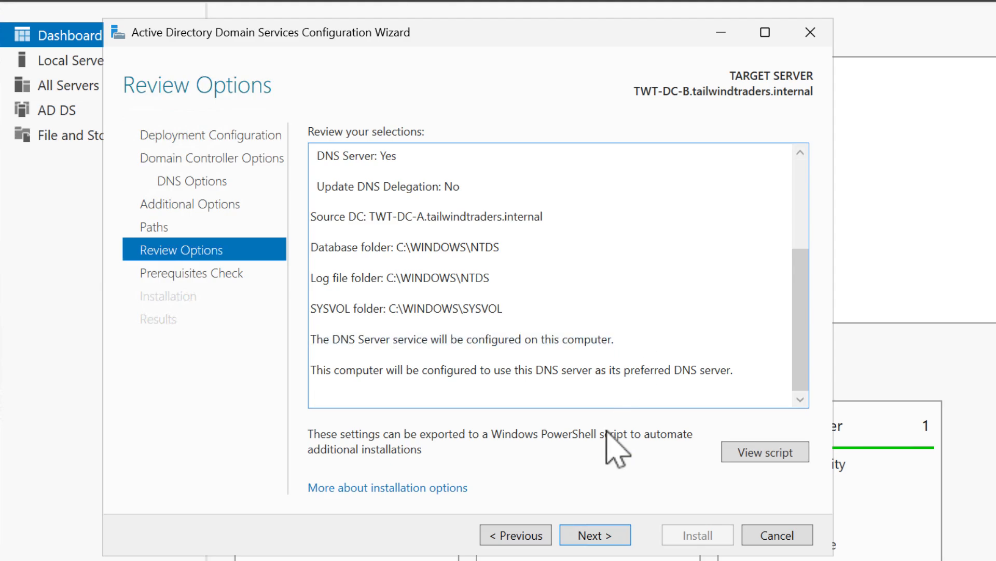
click(584, 533)
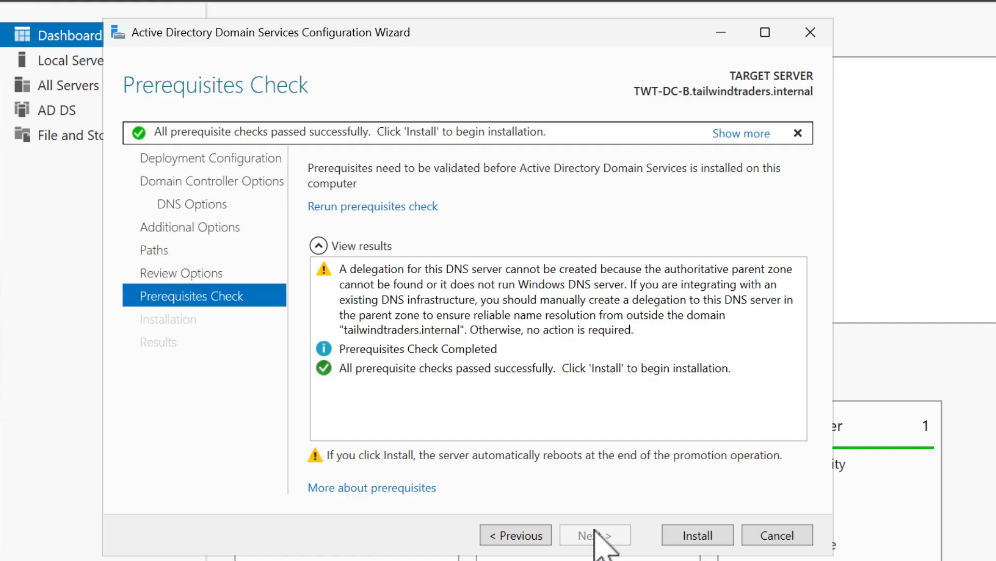
Install the domain controller configuration and dismiss the restart notice
click(682, 536)
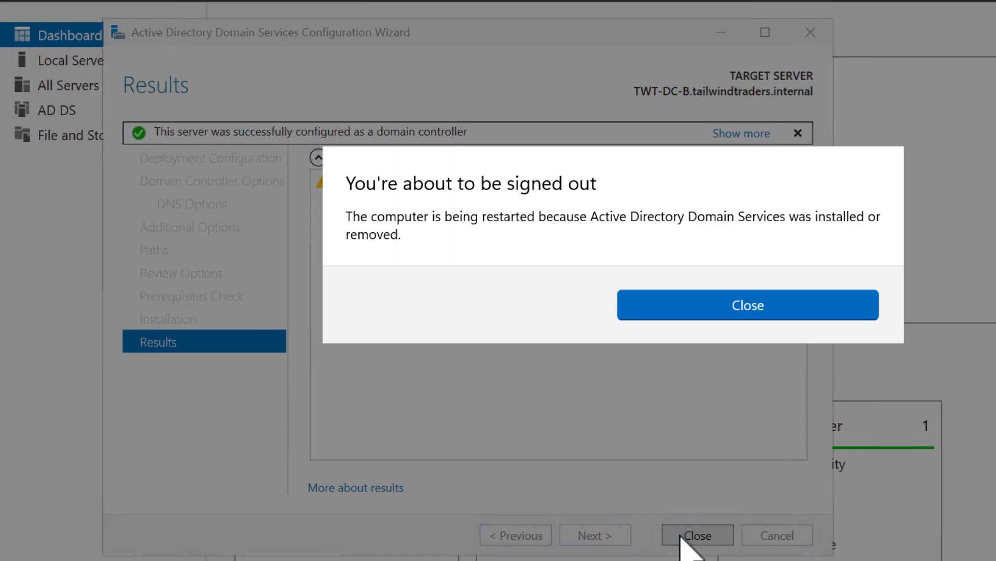
click(676, 317)
click(696, 536)
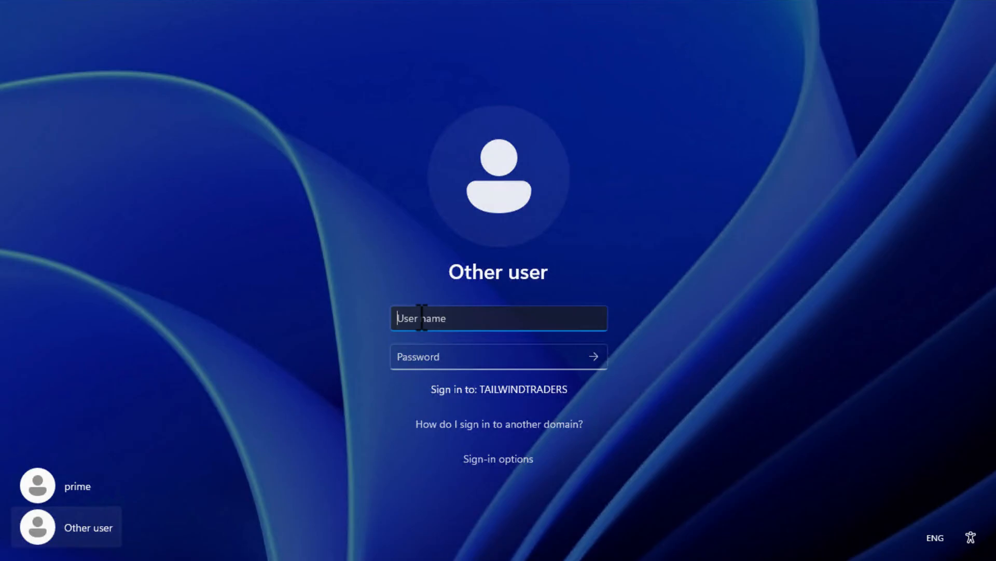
Sign in to the TAILWINDTRADERS domain as another user with the user name and account password
text(prime)
key(Tab)
text(******************)
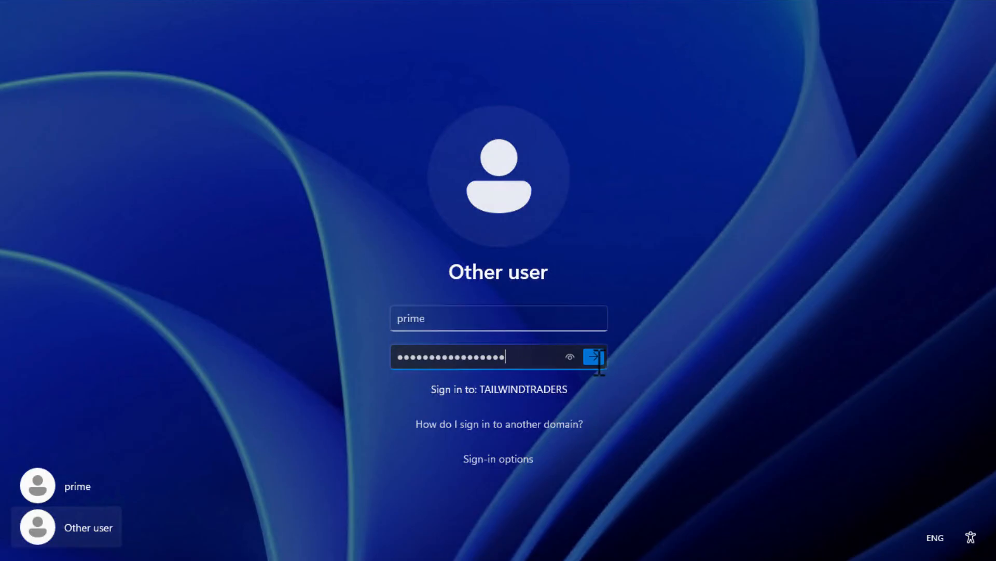
click(595, 357)
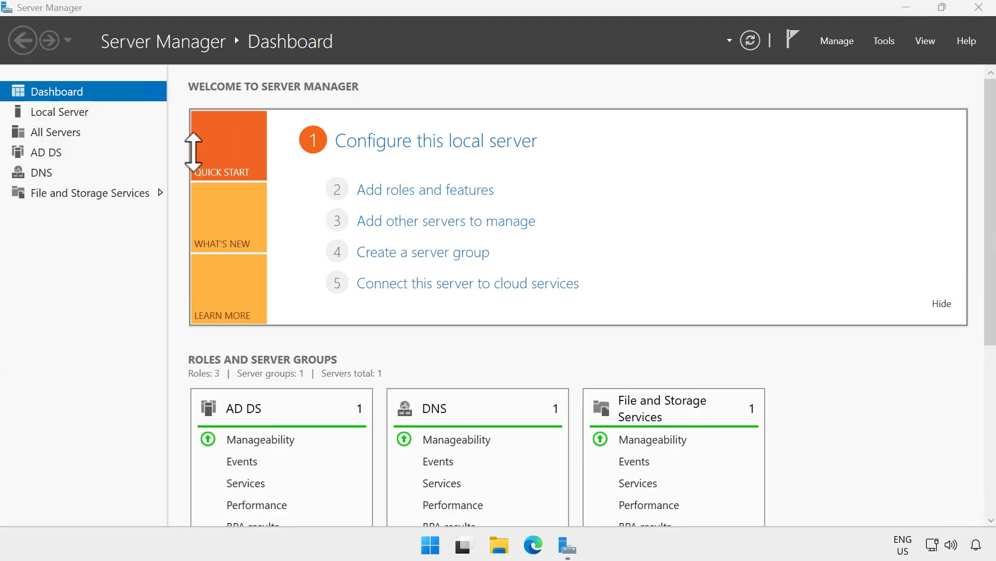
Open Active Directory Users and Computers for the AD DS server TWT-DC-B and show the Domain Controllers container
click(35, 150)
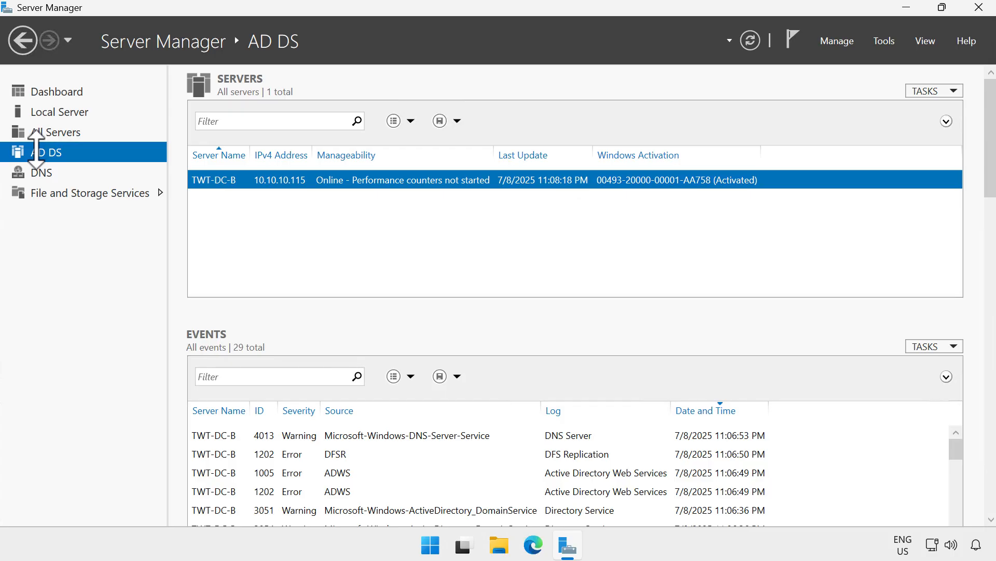
right_click(367, 182)
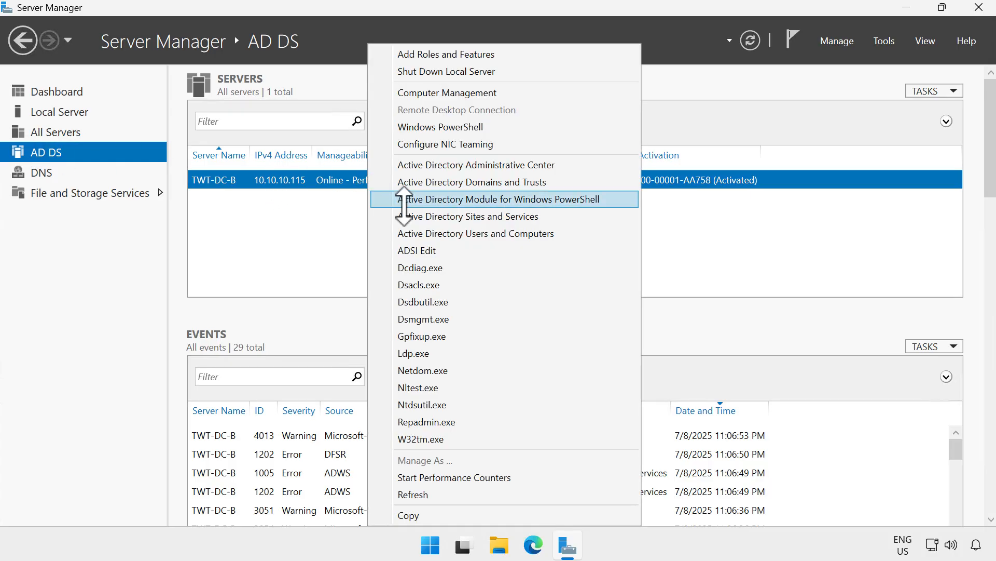
click(425, 235)
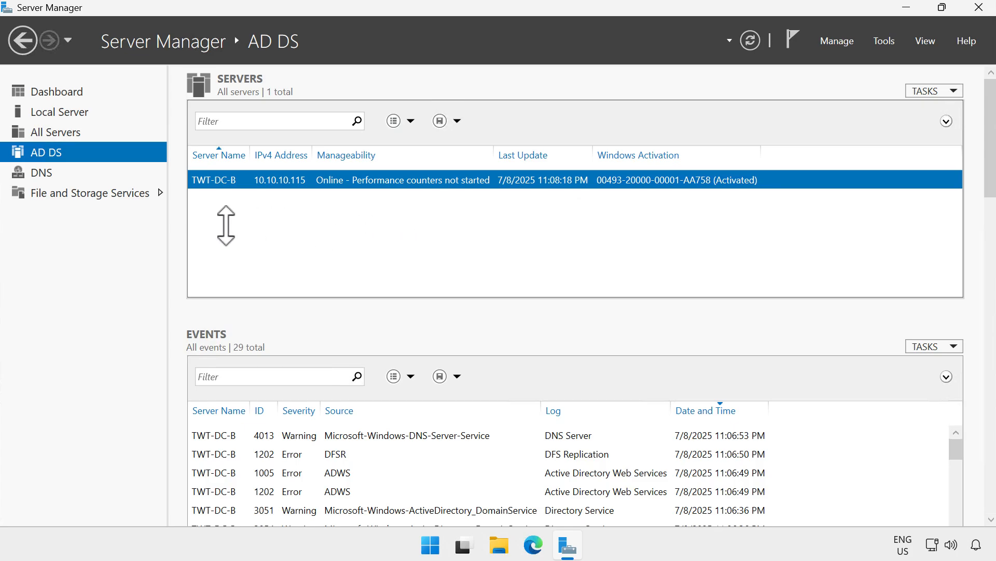
click(142, 226)
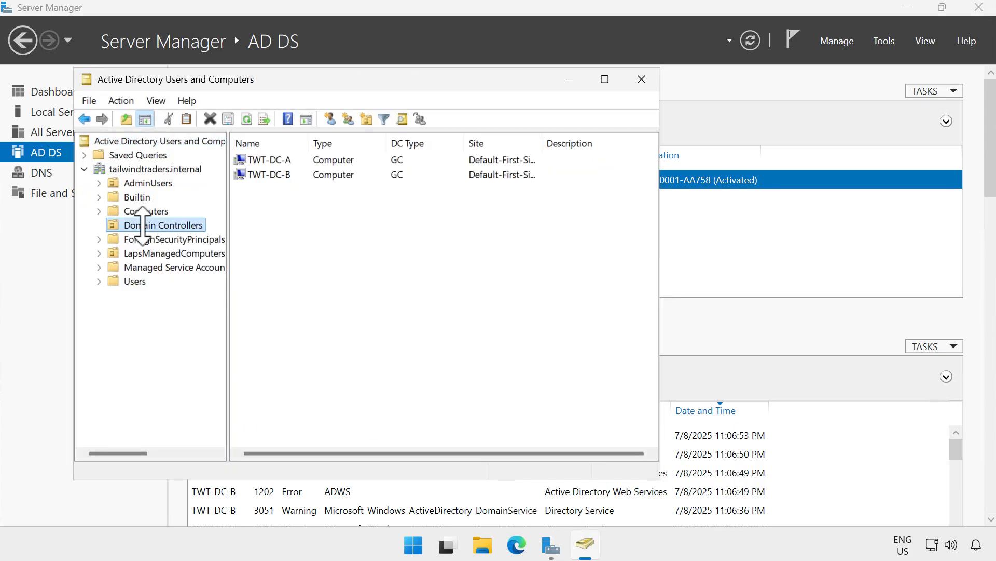
Check which directory servers the console can connect to and accept Any writable Domain Controller
right_click(145, 140)
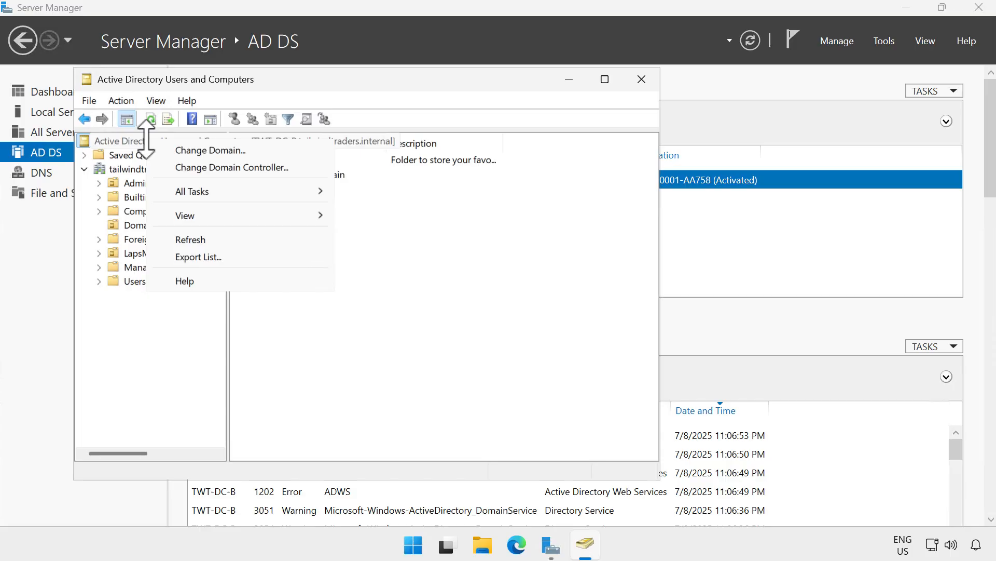
click(171, 165)
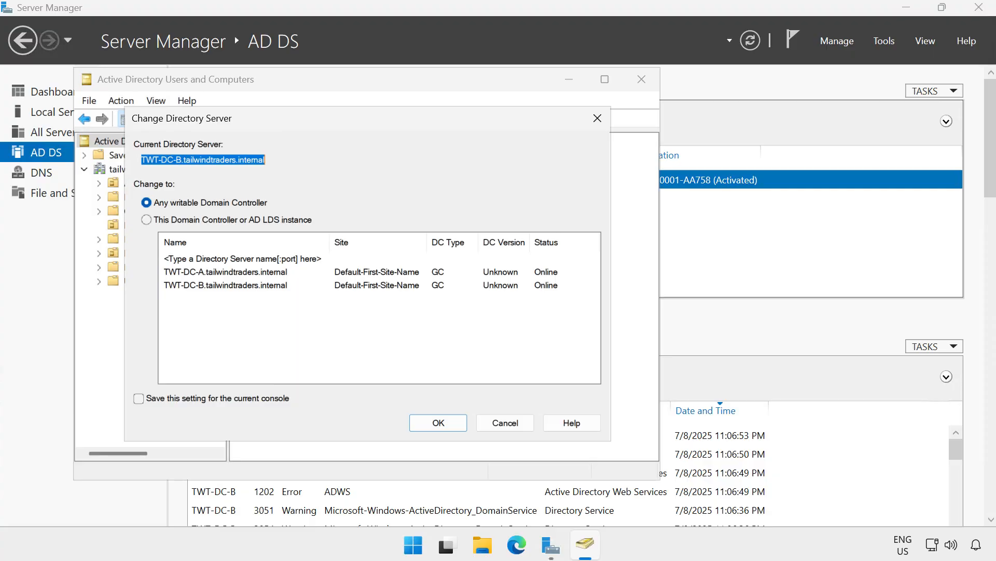
click(415, 422)
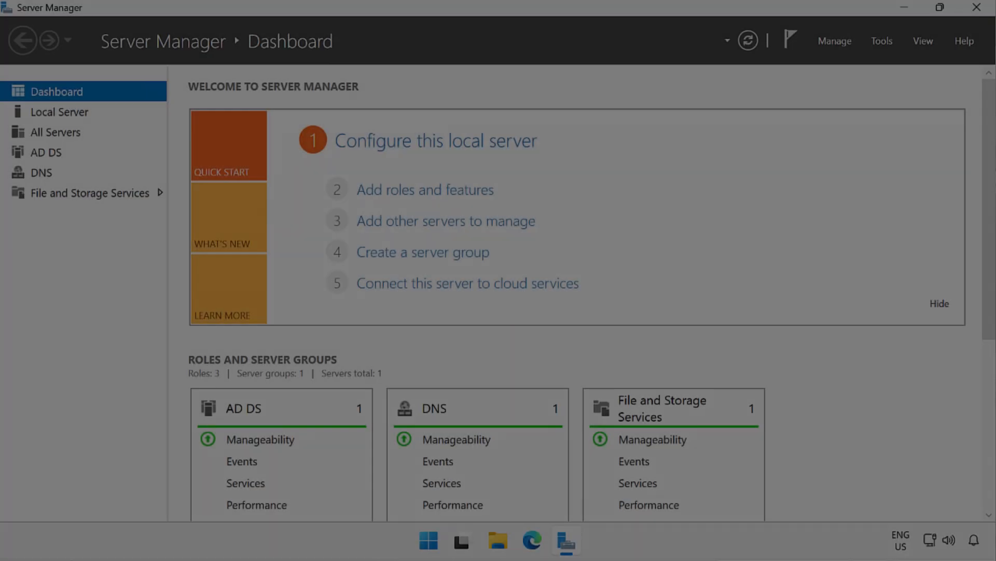
Switch to an administrator Windows PowerShell terminal and run Get-ADForest | Format-Table SchemaMaster, DomainNamingMaster
click(906, 8)
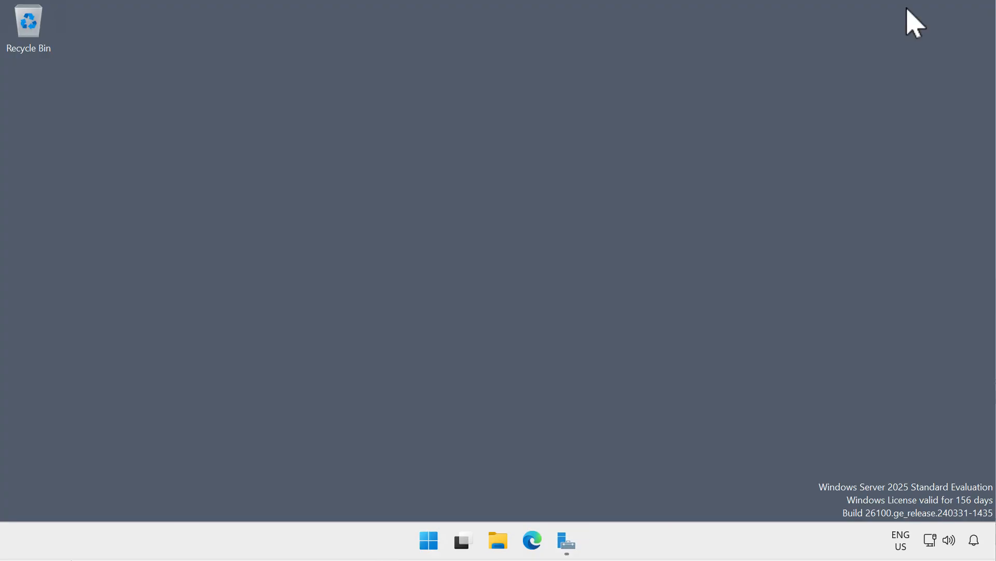
right_click(427, 527)
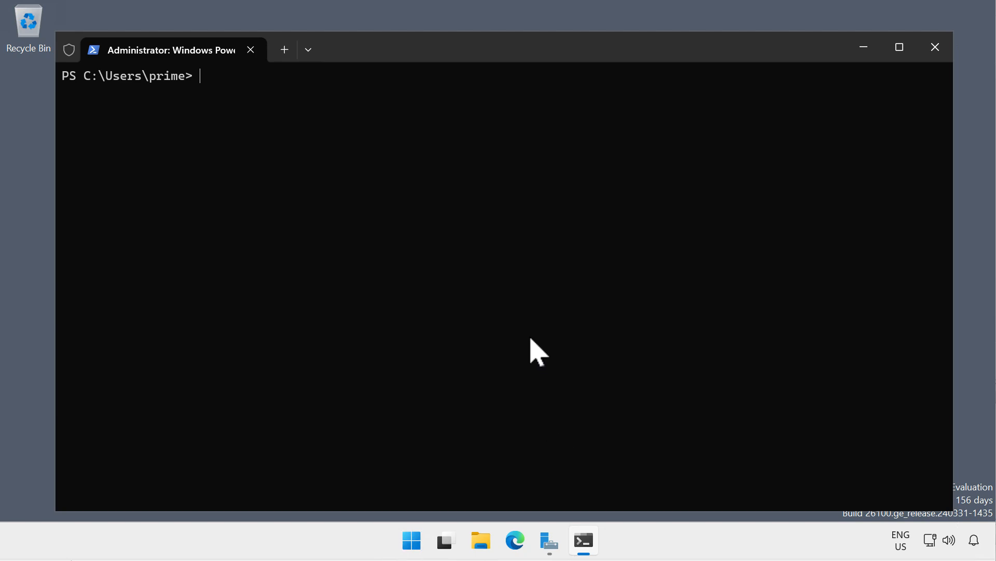
text(Get-ADForest | Format-Table SchemaMaster, DomainNamingMaster)
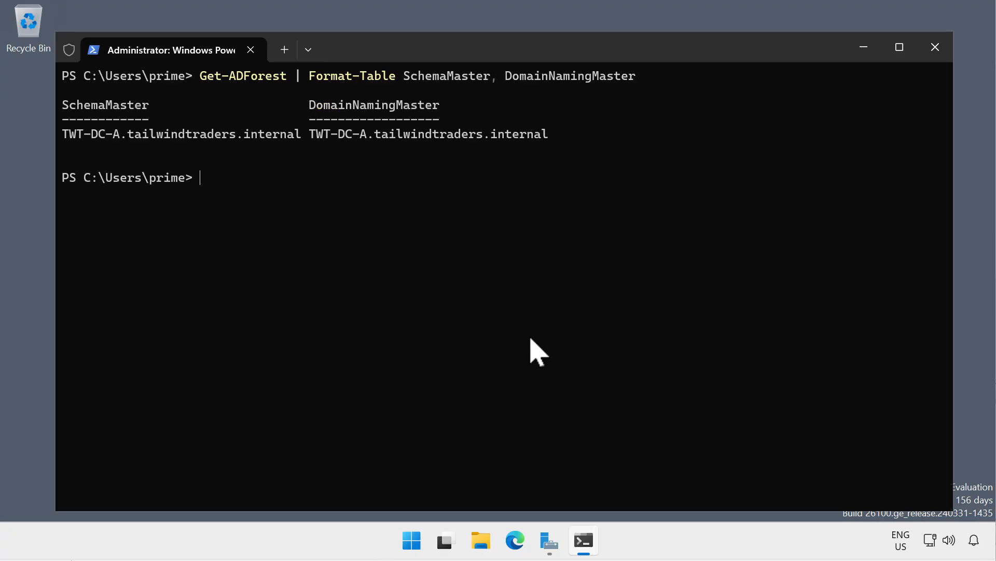
text(Get-ADDomain | Format-Table PDCEmulator, RIDMaster, InfrastructureMaster)
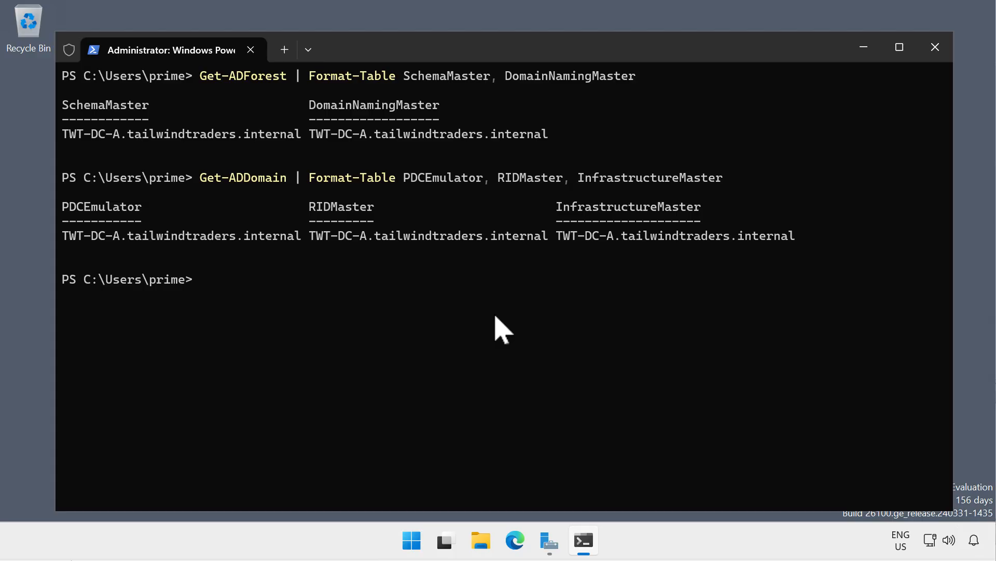
Run Get-ADDomain | Format-Table PDCEmulator, RIDMaster, InfrastructureMaster to check the domain's role holders, and exit the terminal
text(exit)
key(Return)
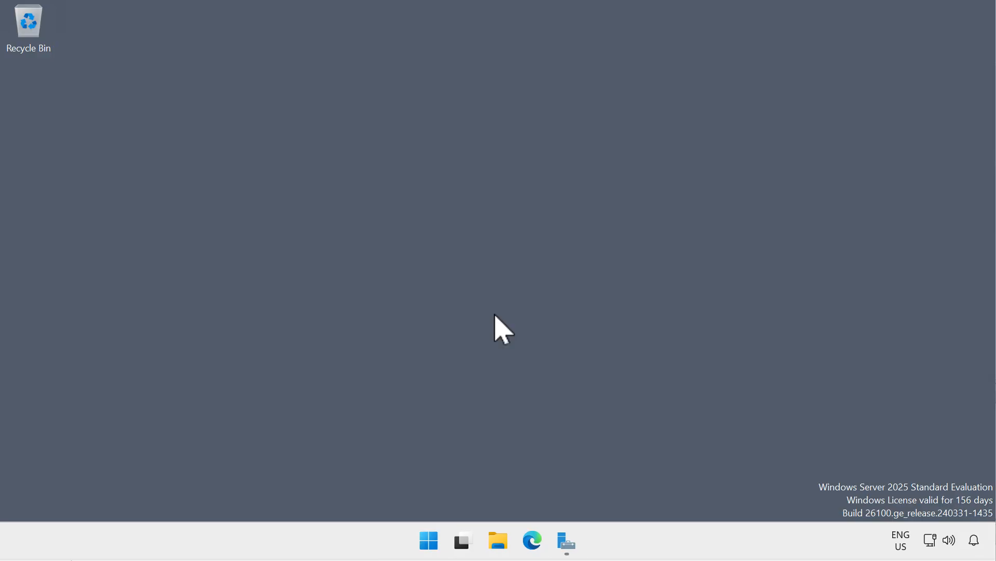
Switch to Server Manager and try to remove the Active Directory Domain Services role and its management tools from TWT-DC-B
click(567, 543)
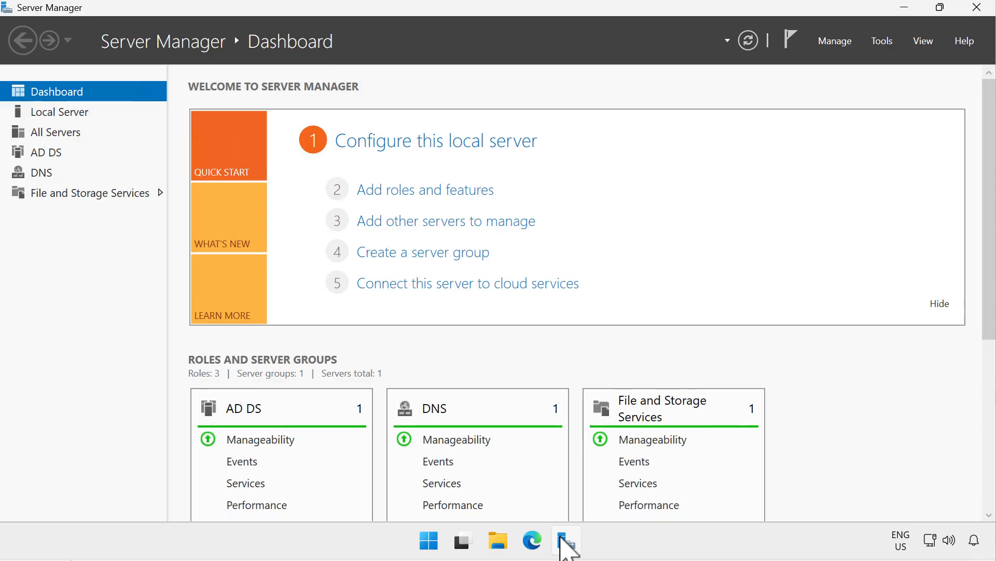
click(828, 44)
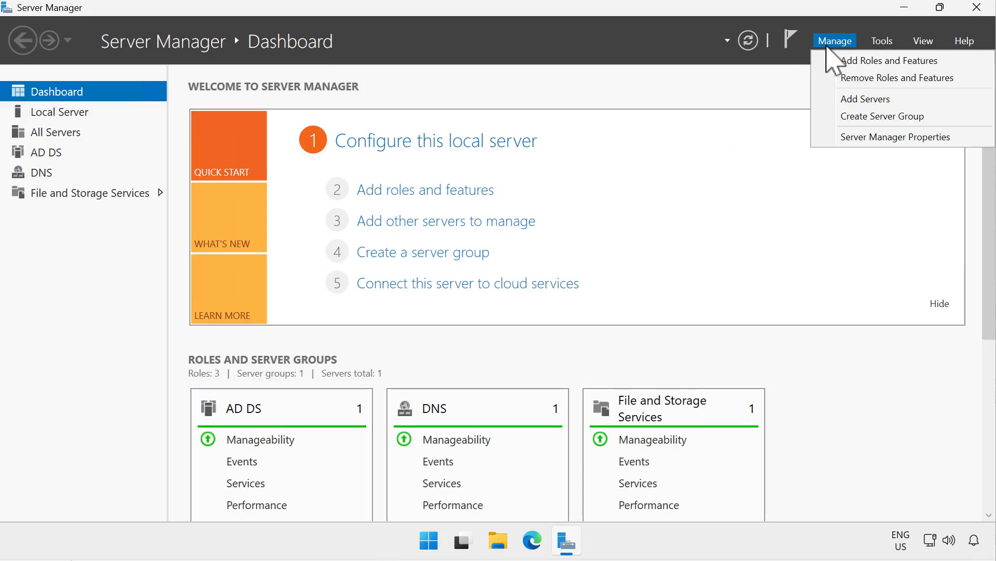
click(837, 79)
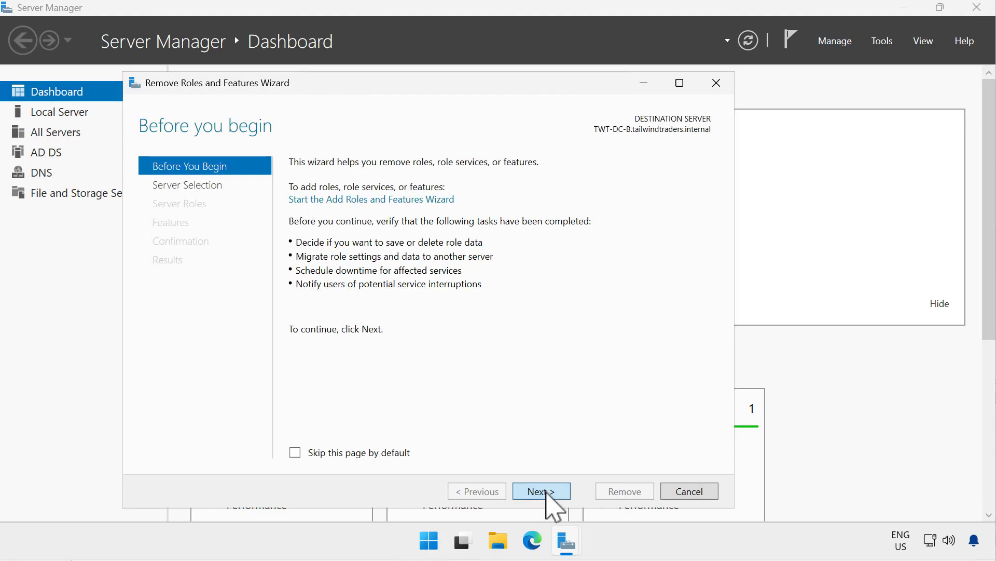
click(546, 492)
click(546, 492)
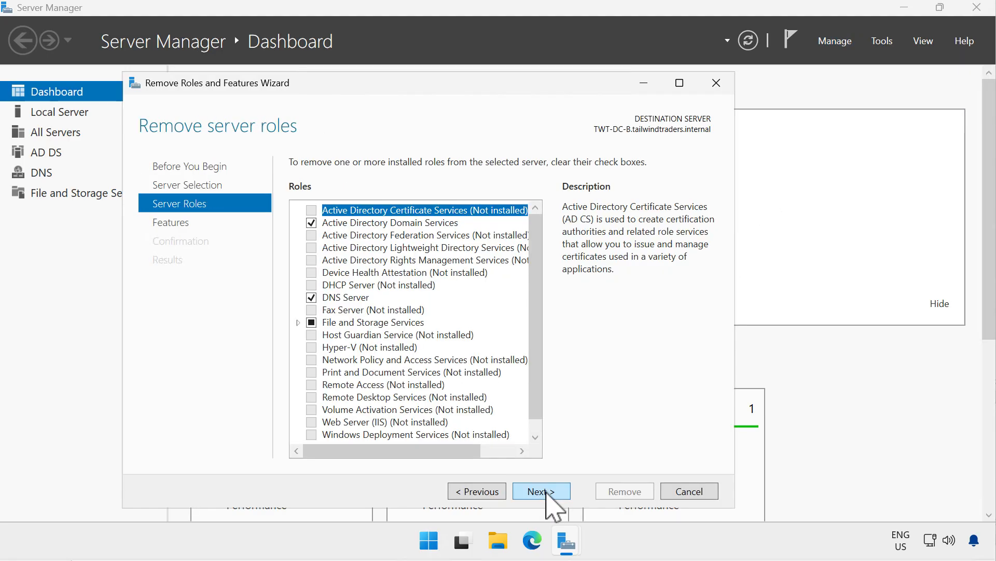
click(311, 223)
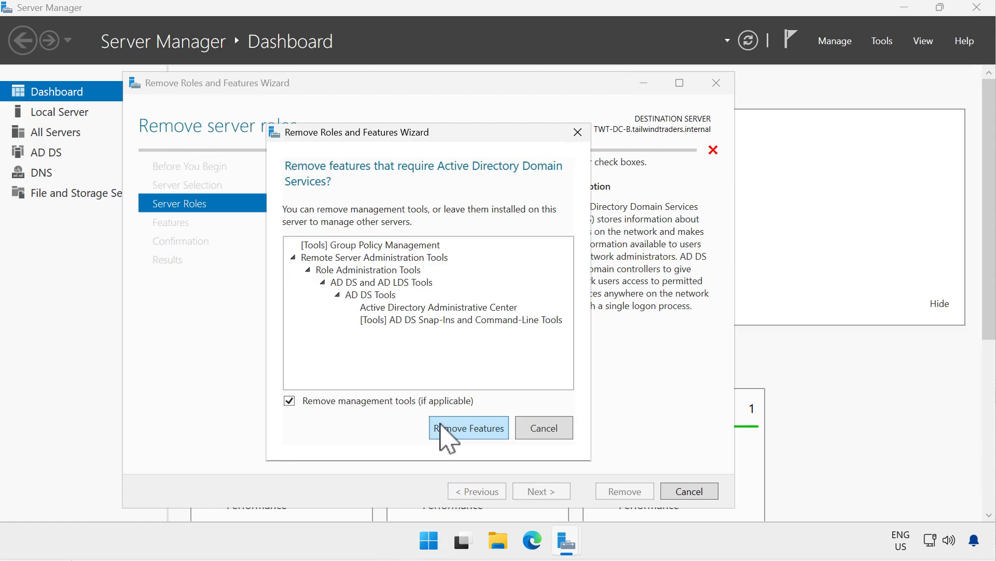
click(442, 427)
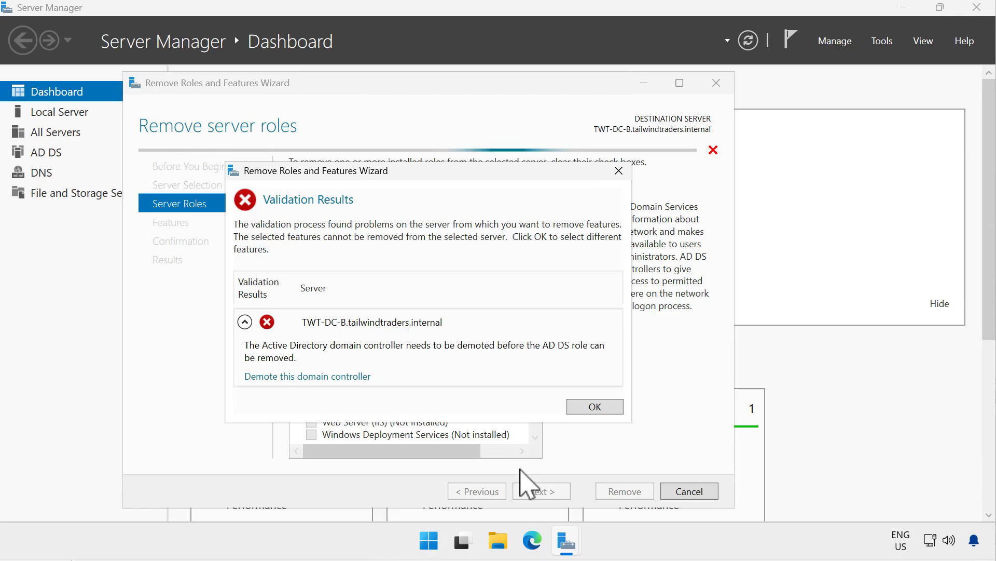
Start demoting the domain controller with the current user's credentials and accept proceeding with removal of its DNS Server and Global Catalog roles
click(359, 377)
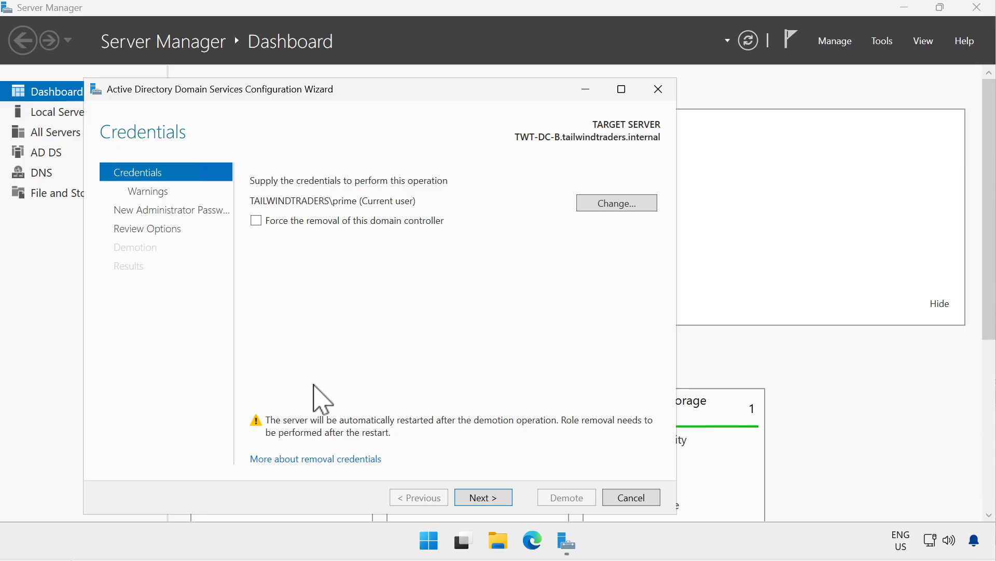
click(483, 506)
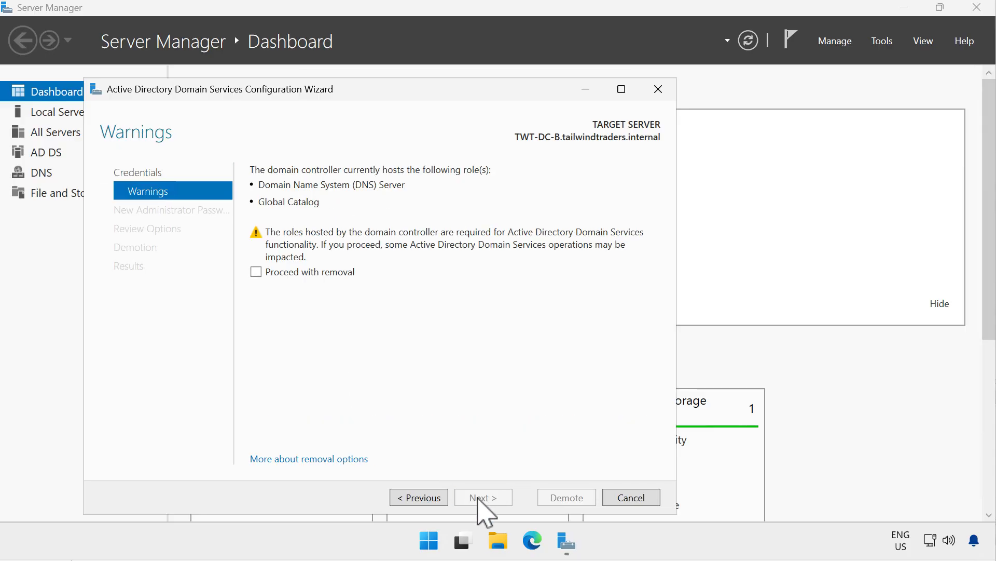
click(257, 272)
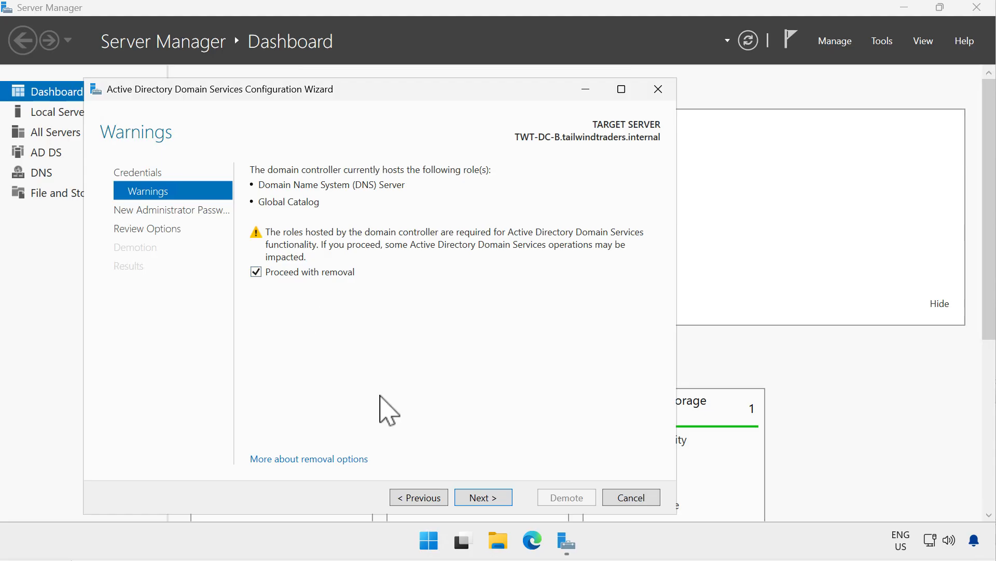
click(473, 497)
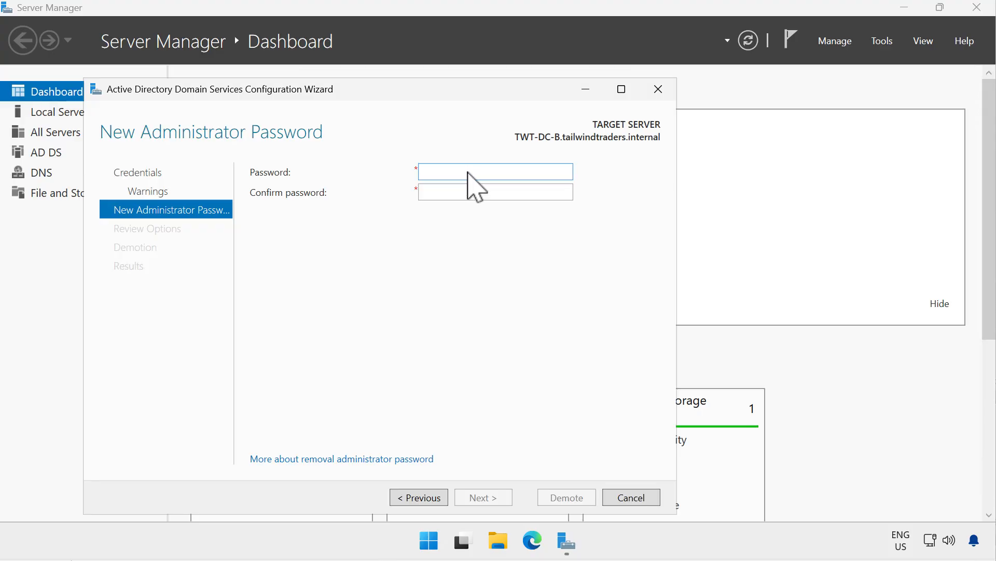
Enter and confirm the new administrator password for TWT-DC-B and continue to the review of the options
text(******************)
click(464, 195)
text(******************)
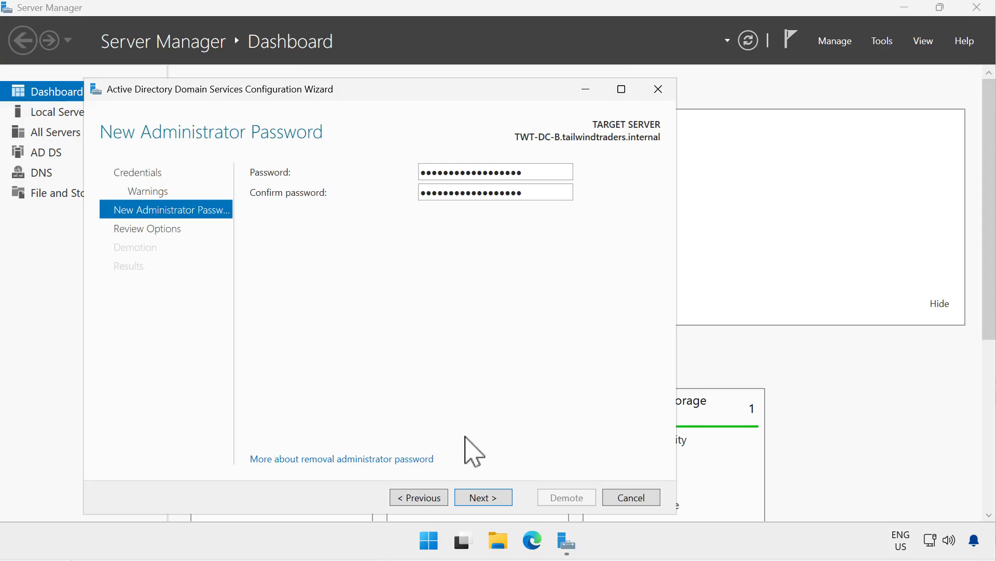
click(475, 504)
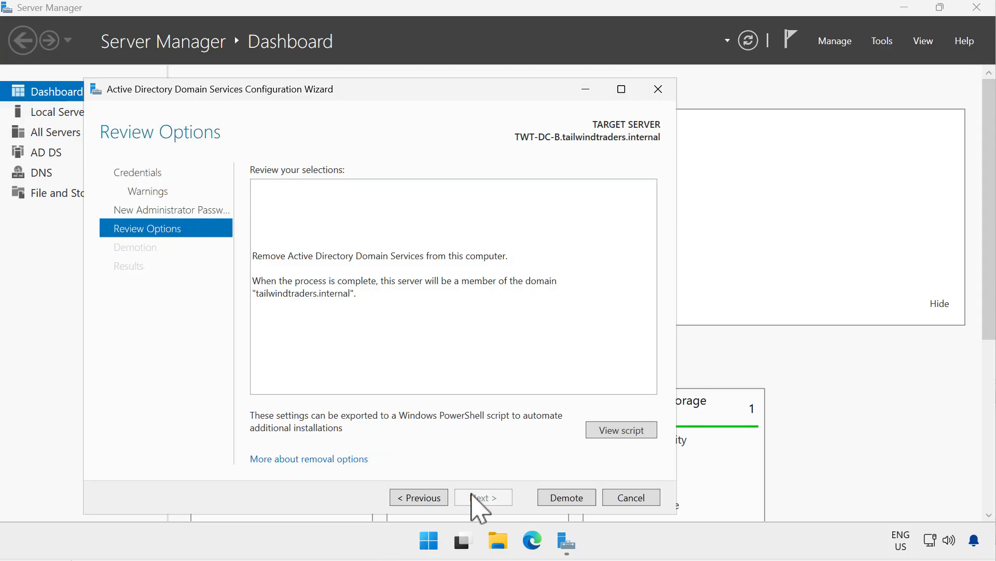
Examine the exported PowerShell script for the removal and demote the domain controller
click(597, 432)
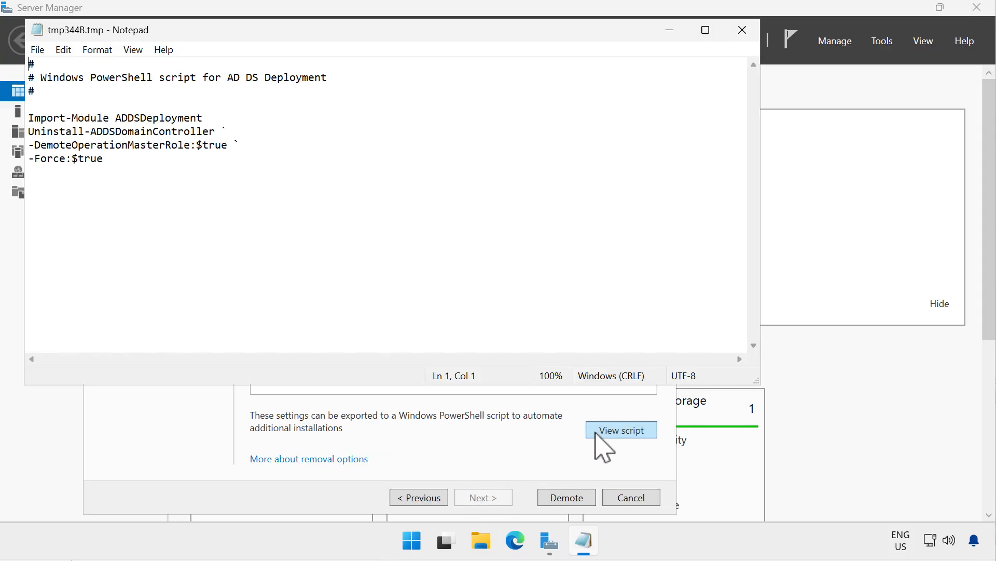
click(748, 29)
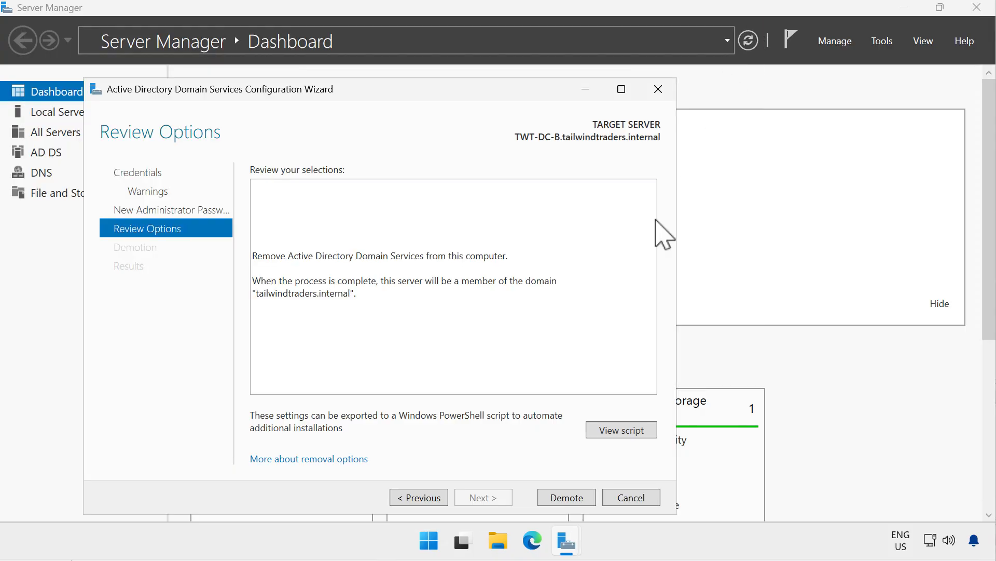
click(573, 500)
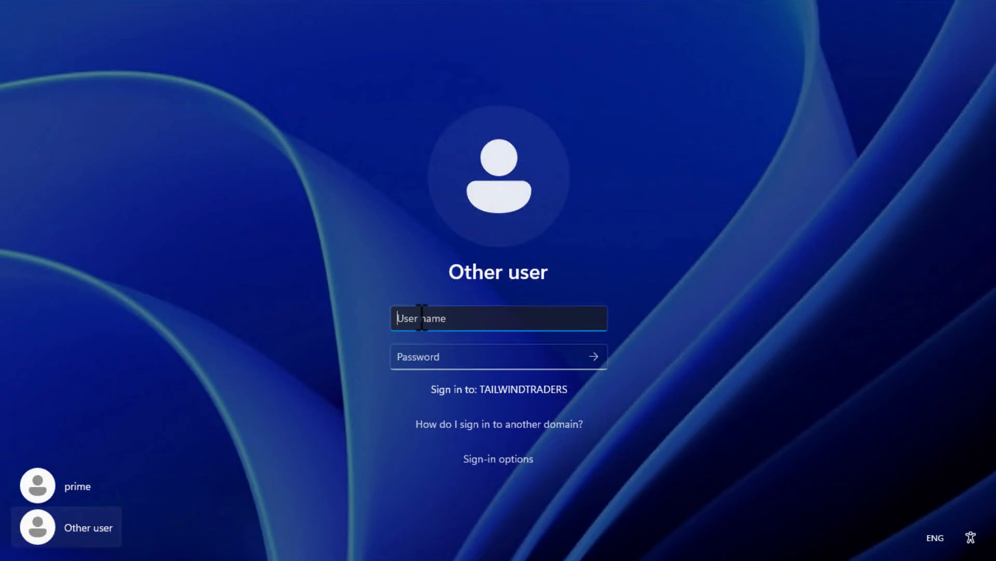
Sign in to the TAILWINDTRADERS domain with the user name and account password after the demotion restart
text(prime)
click(545, 356)
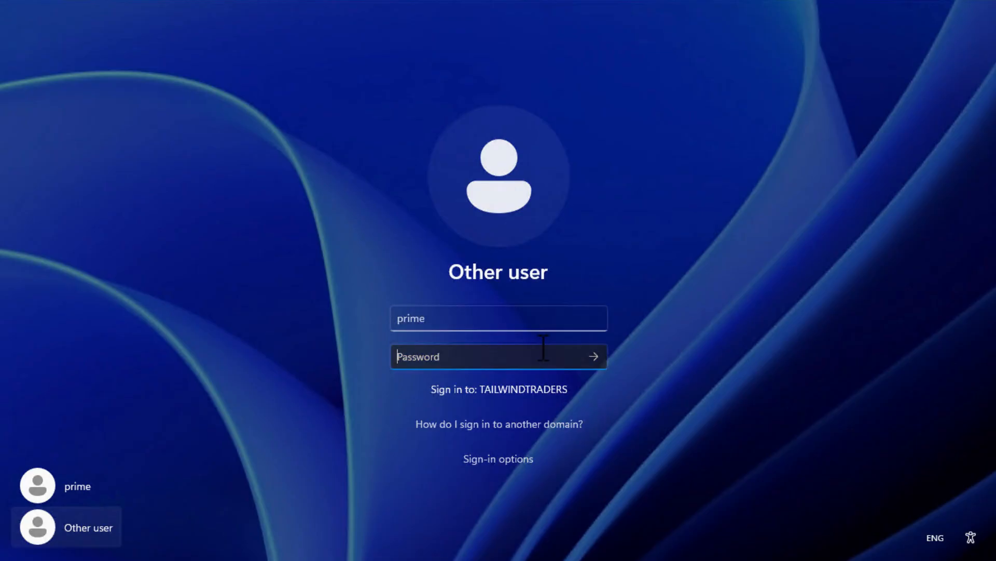
text(••••••••••••••••••)
click(597, 357)
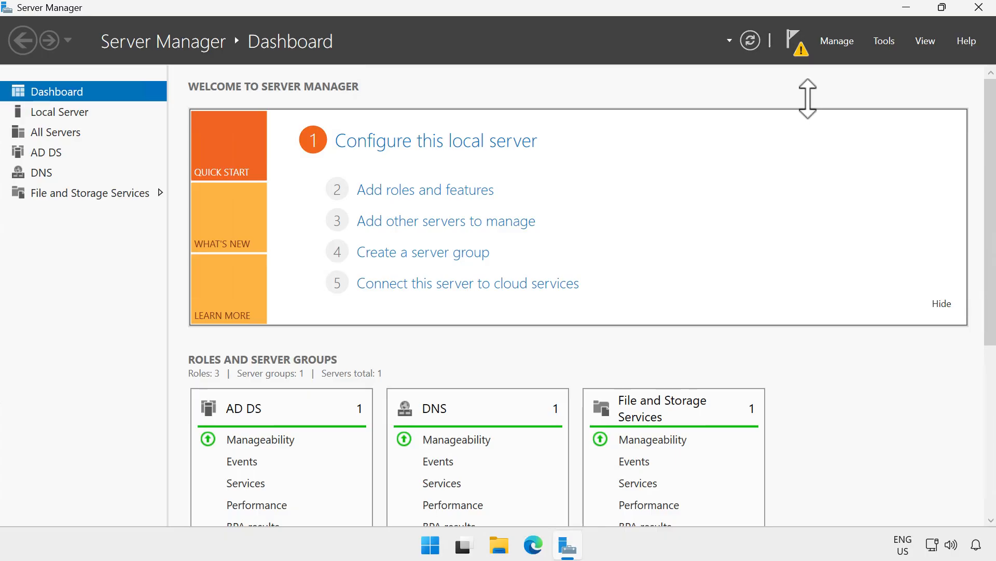
Check the pending notification and remove the Active Directory Domain Services role with its management tools from TWT-DC-B
click(802, 49)
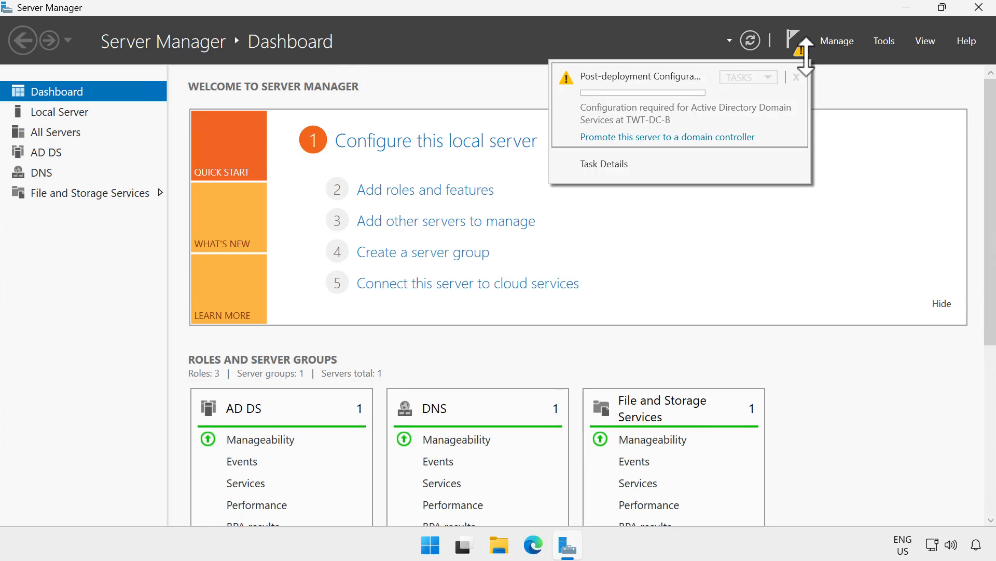
click(836, 42)
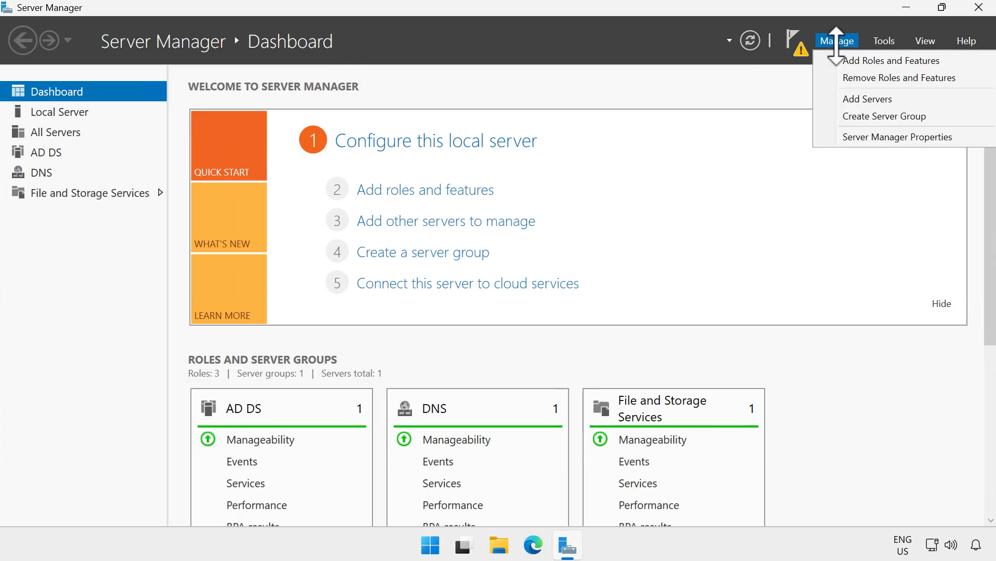
click(843, 74)
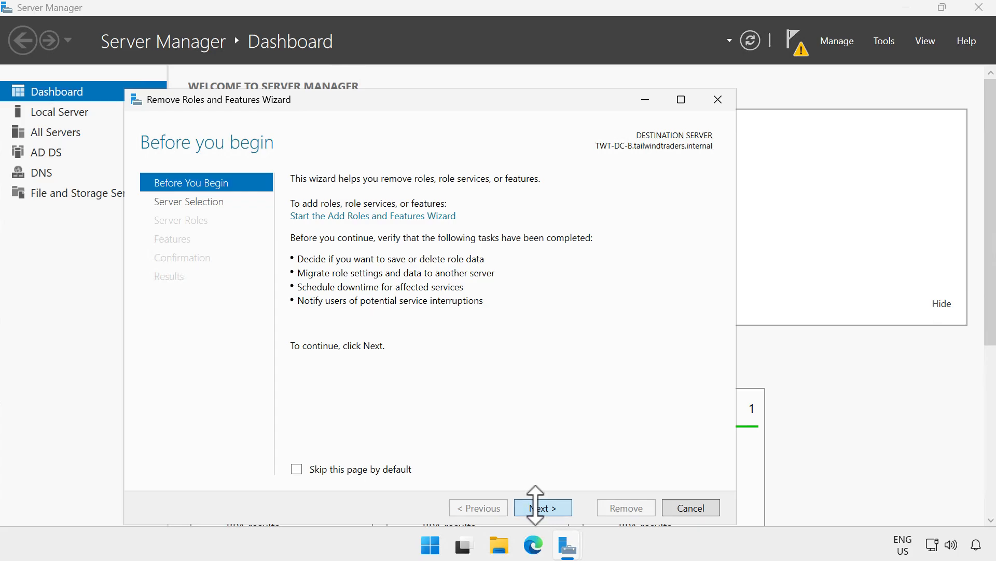
click(534, 506)
click(535, 506)
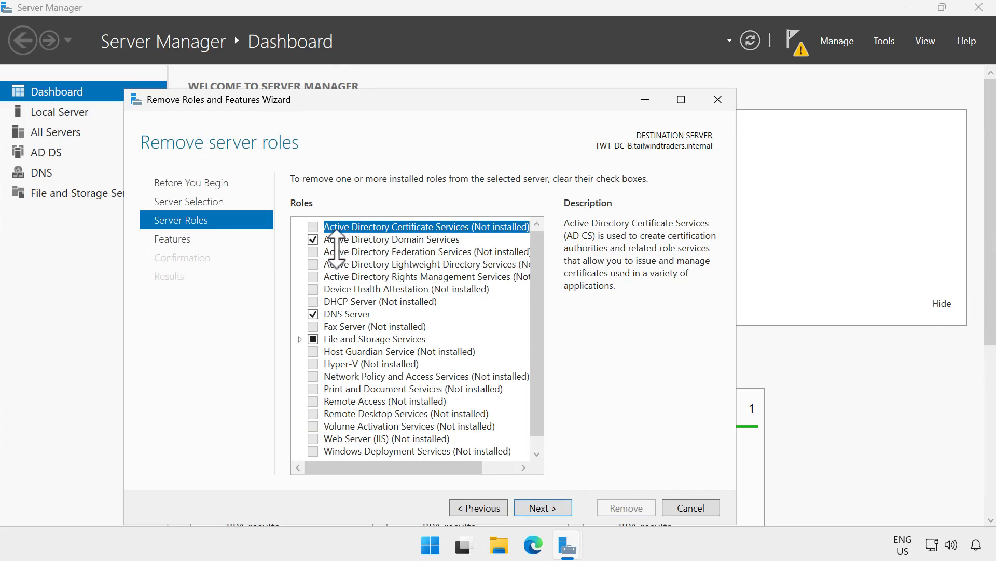
click(313, 239)
click(463, 444)
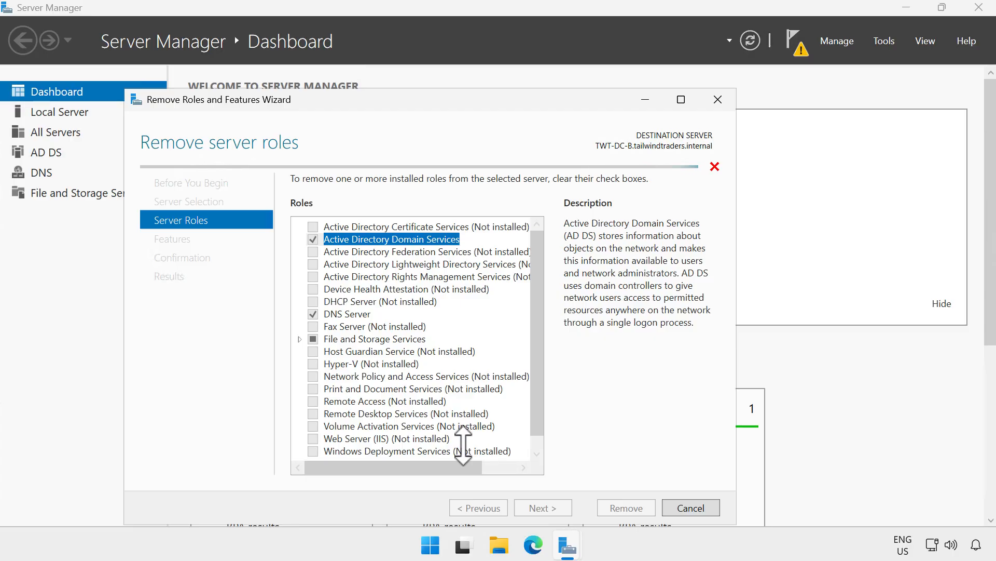
click(534, 506)
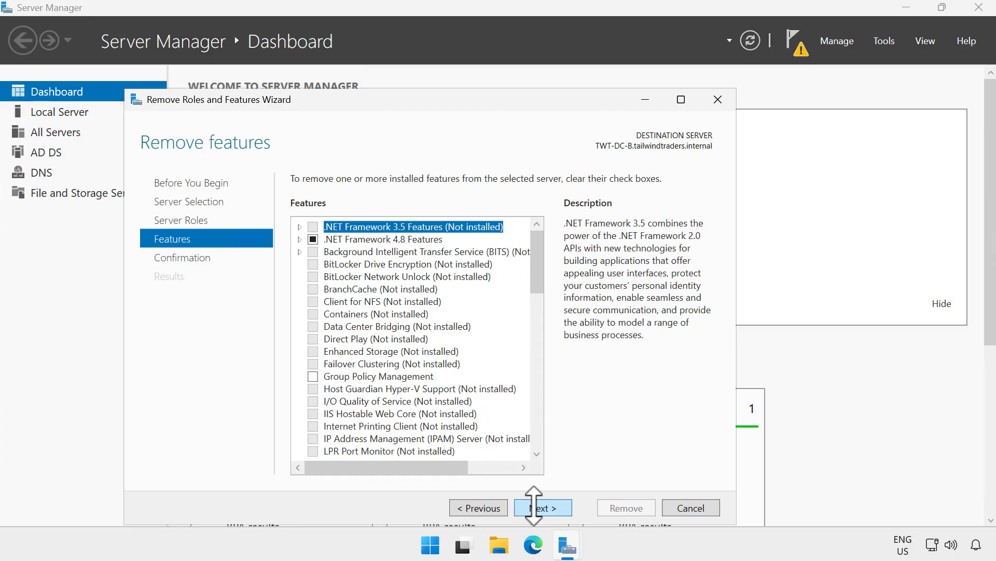
click(535, 506)
click(641, 508)
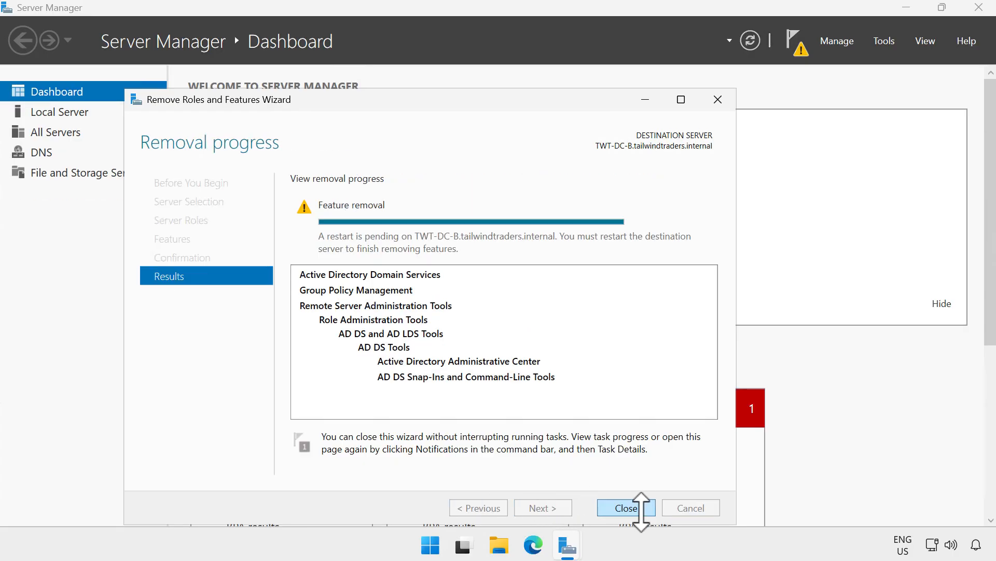
click(640, 507)
Restart the server to finish the role removal
click(430, 544)
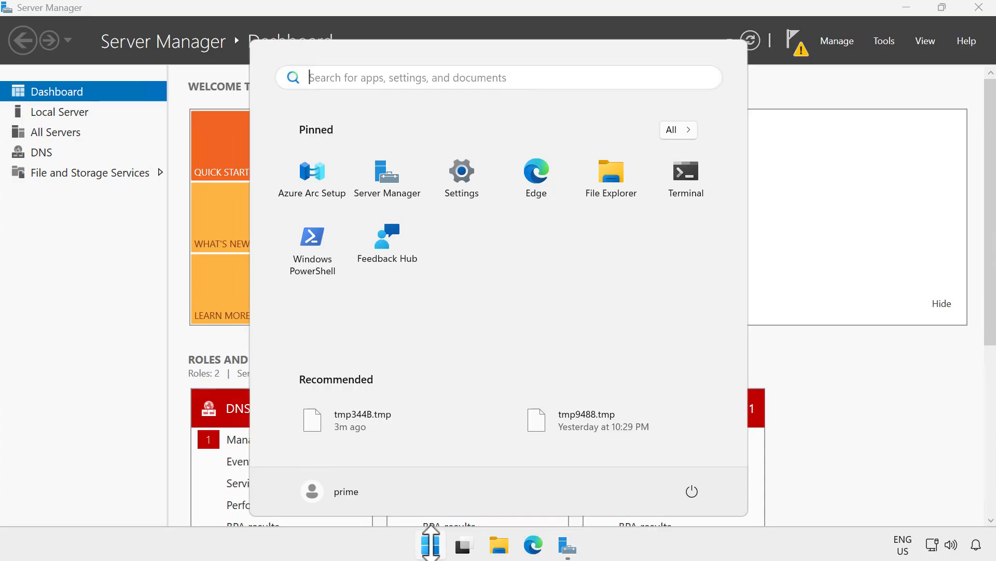
click(694, 491)
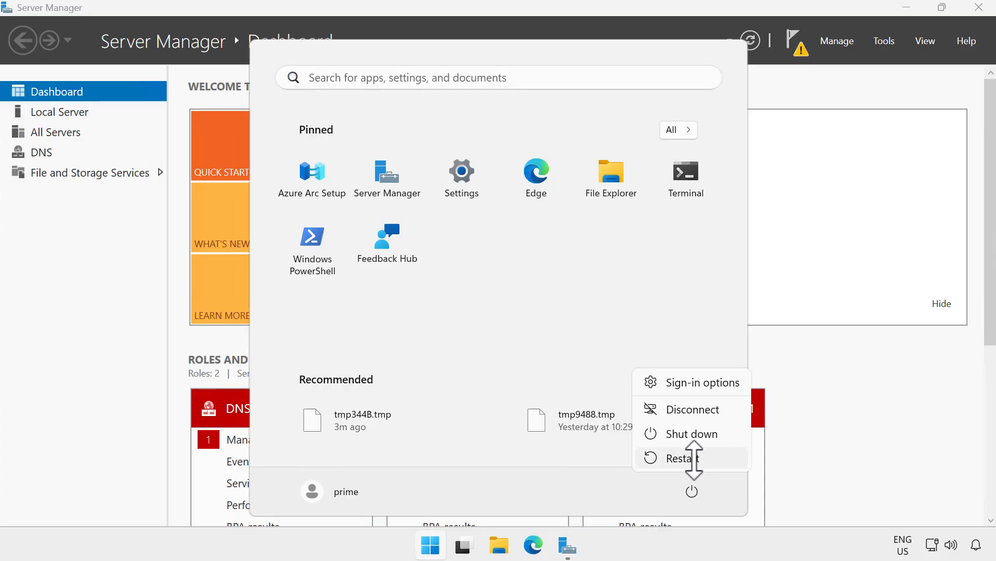
click(694, 456)
click(796, 448)
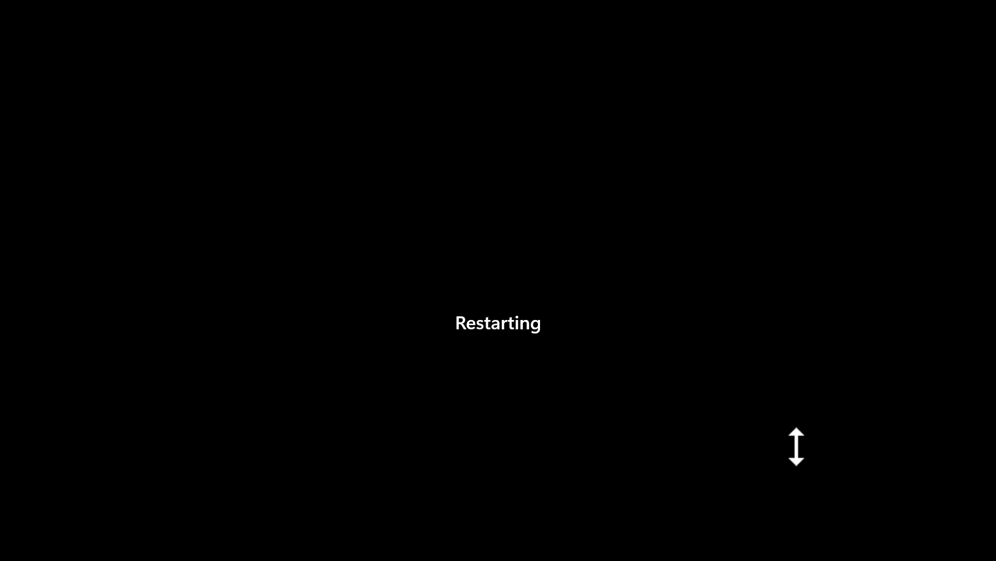
Sign back in to the TAILWINDTRADERS domain as another user with the user name and account password
text(prime)
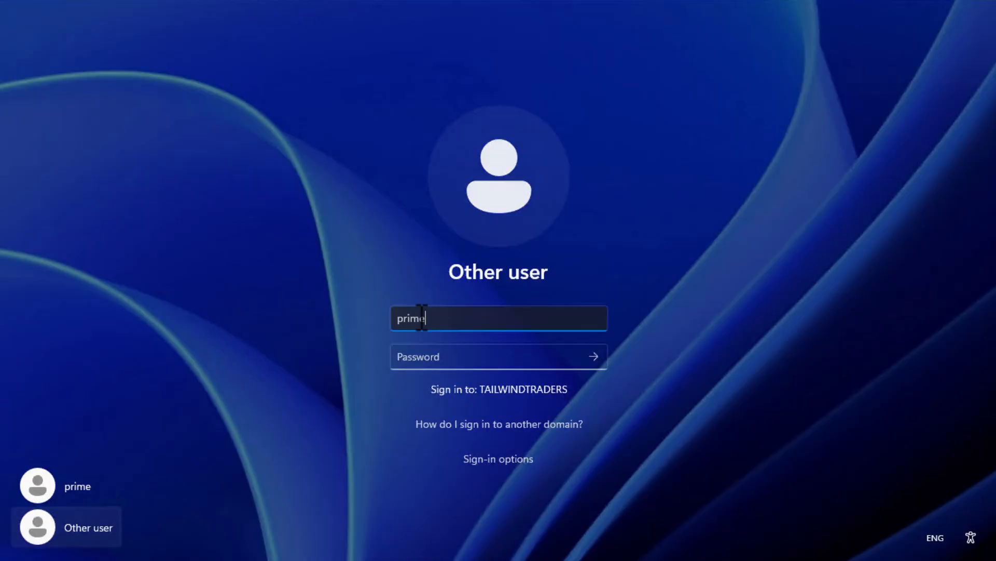
key(Tab)
text(••••••••••••••••••)
click(593, 356)
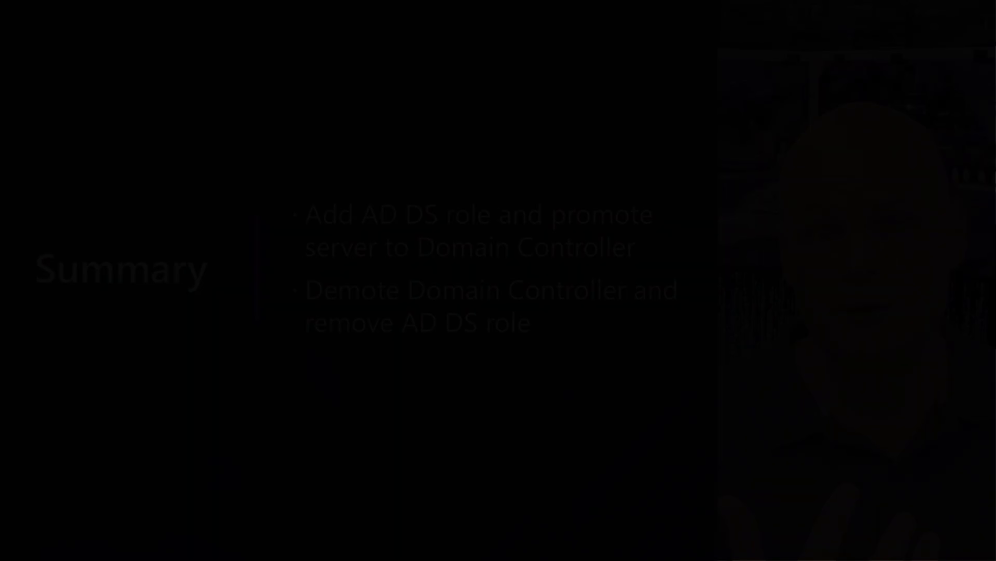